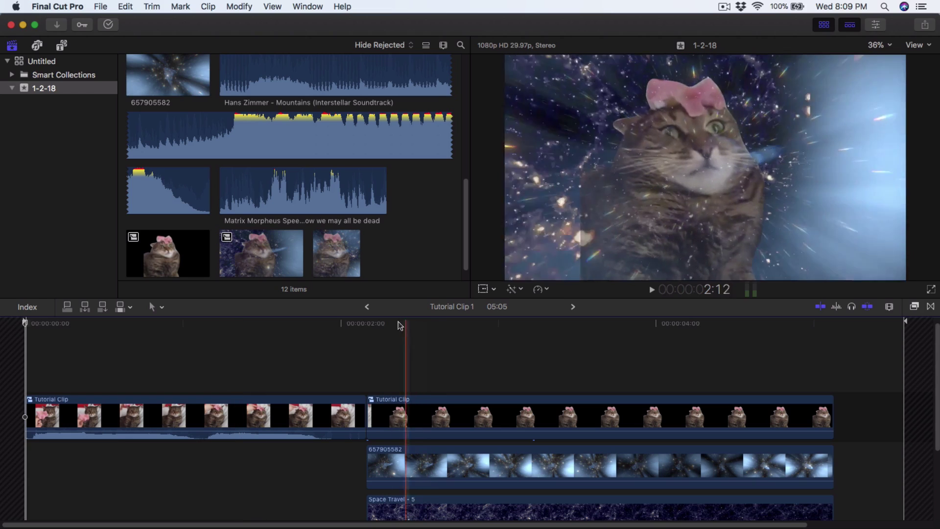
- Scrub back and forth through the first clip of the Tutorial Clip 1 timeline to review the flower approaching the cat
left_click(208, 326)
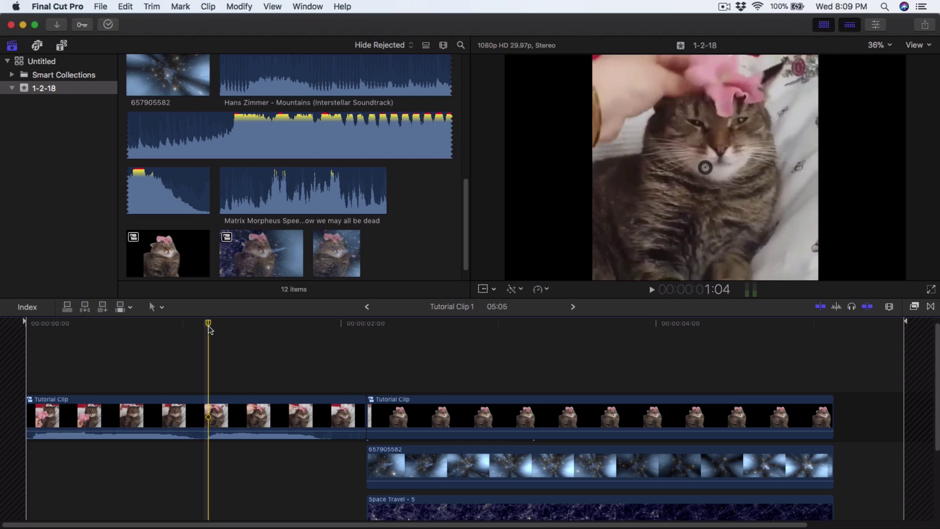
left_click_drag(208, 329, 13, 332)
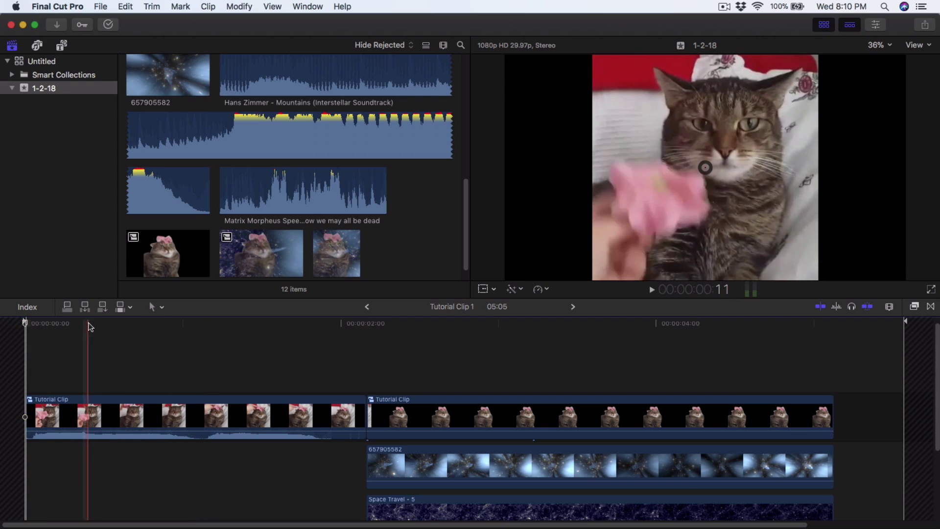
left_click(117, 324)
left_click_drag(128, 323, 84, 342)
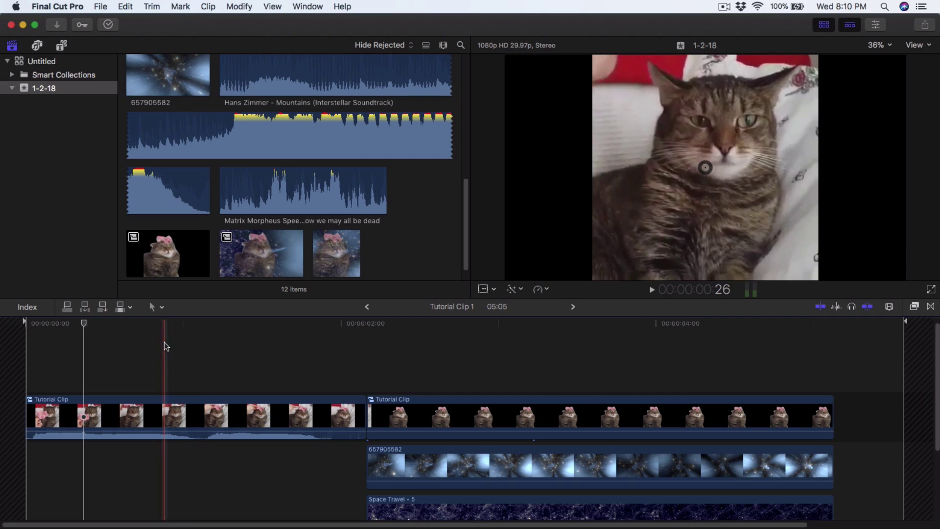
left_click_drag(192, 327, 208, 329)
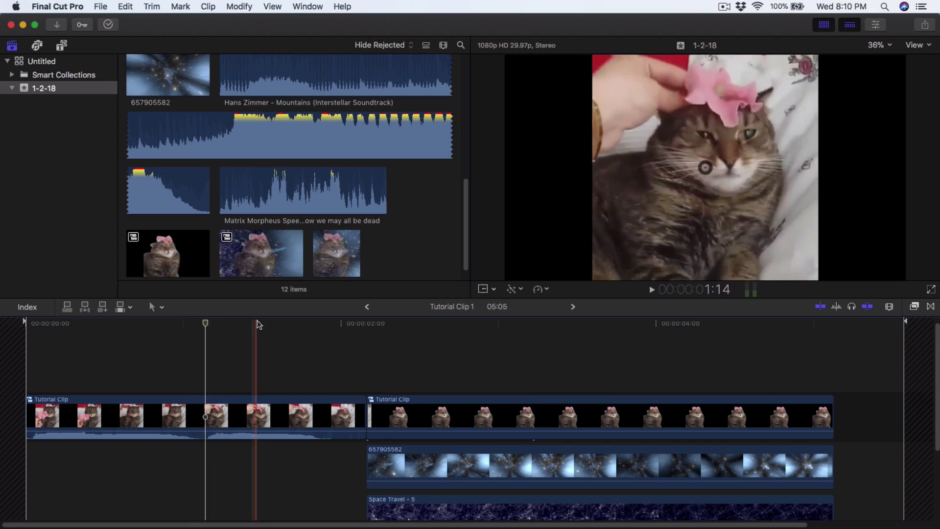
left_click(222, 329)
left_click_drag(222, 330, 196, 329)
left_click(197, 327)
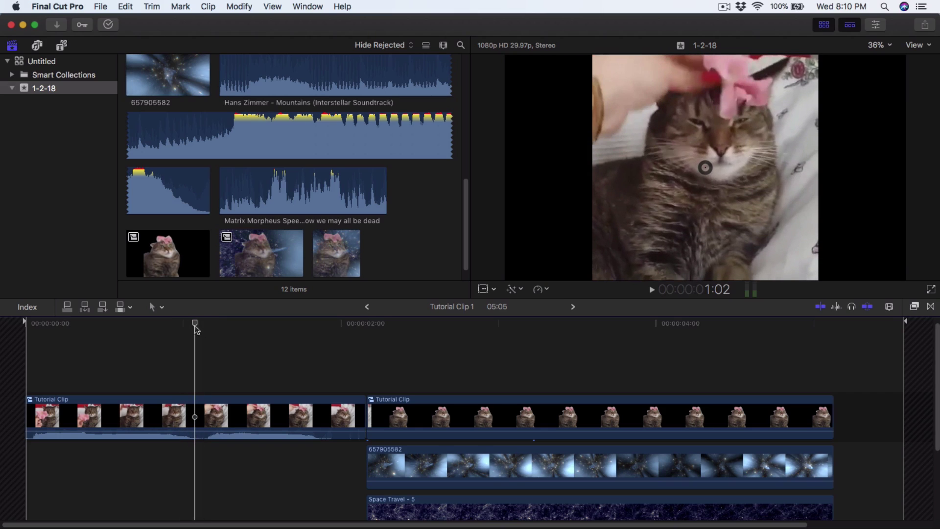
- Check which version of Final Cut Pro is installed and dismiss the version information
left_click(57, 7)
left_click(60, 21)
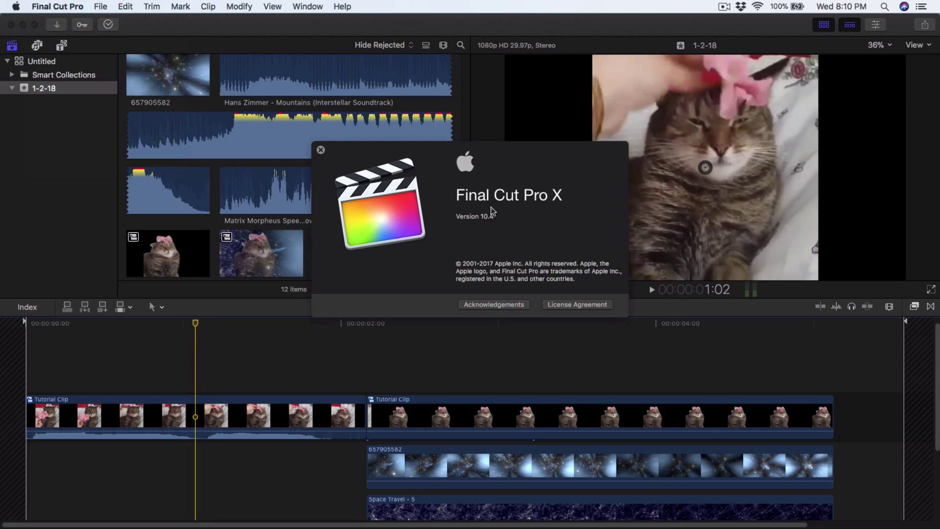
left_click(321, 150)
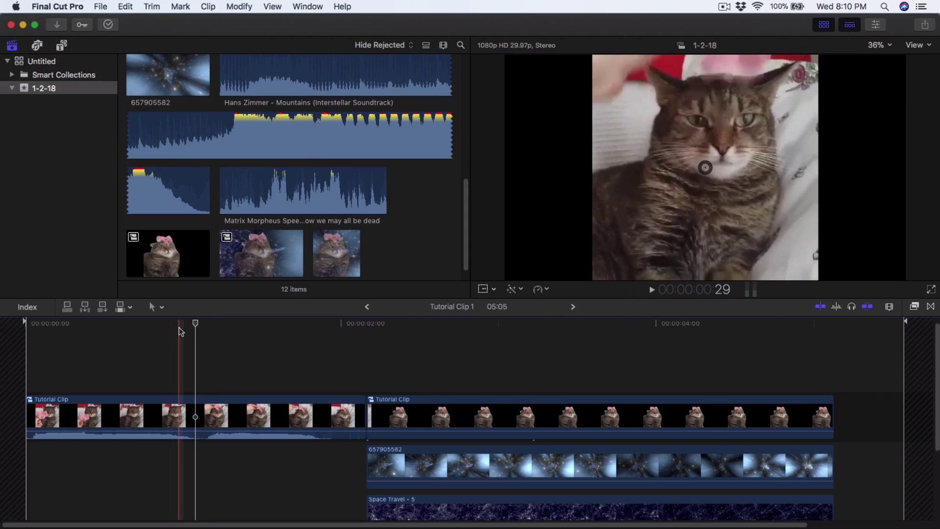
- Return to the timeline's start, hide the browser and review the first Tutorial Clip up to shortly before its cut
left_click(192, 323)
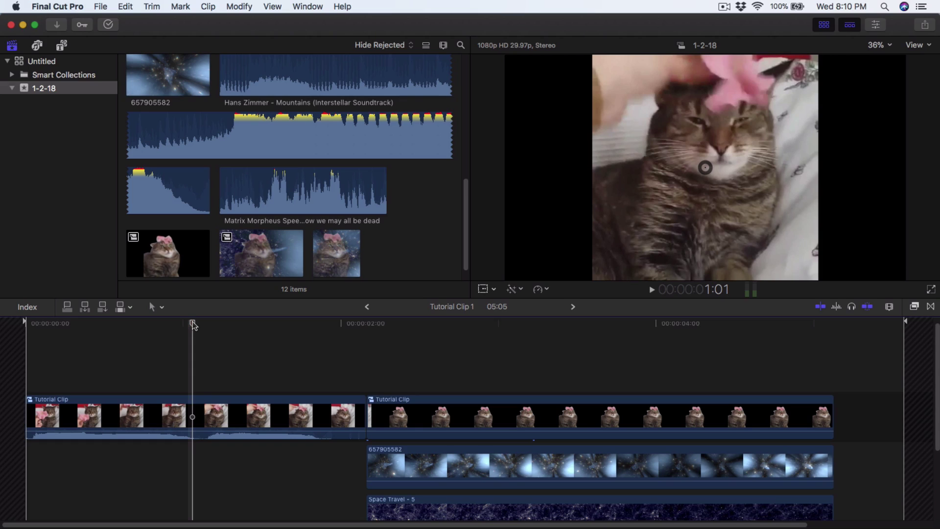
left_click_drag(192, 323, 194, 325)
key("Home")
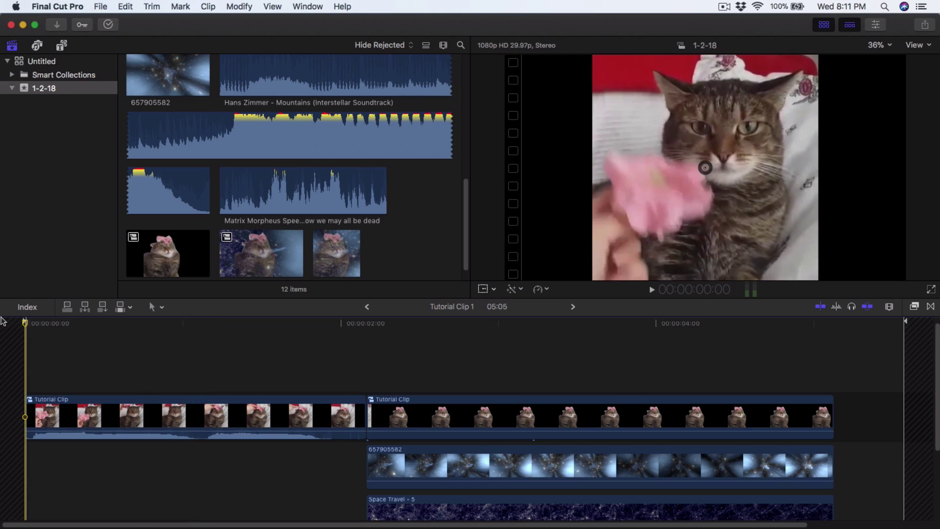
left_click(824, 25)
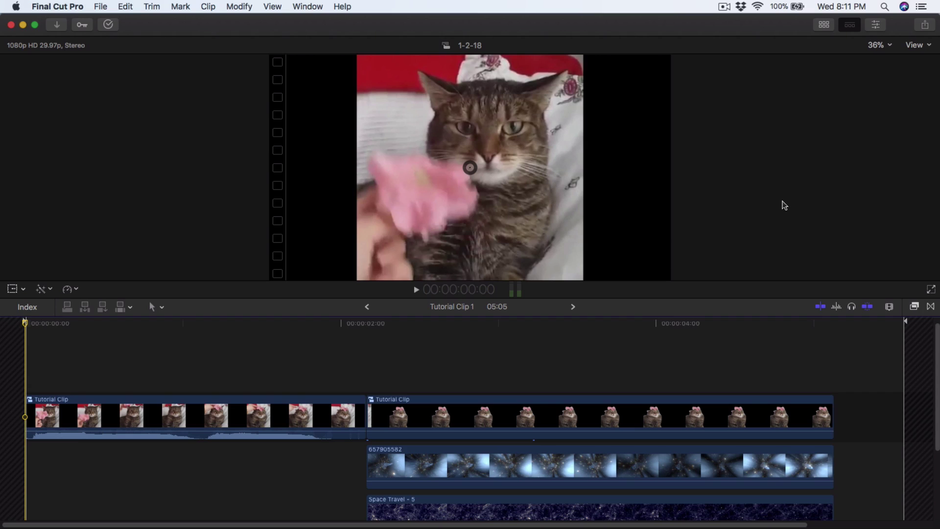
key("space")
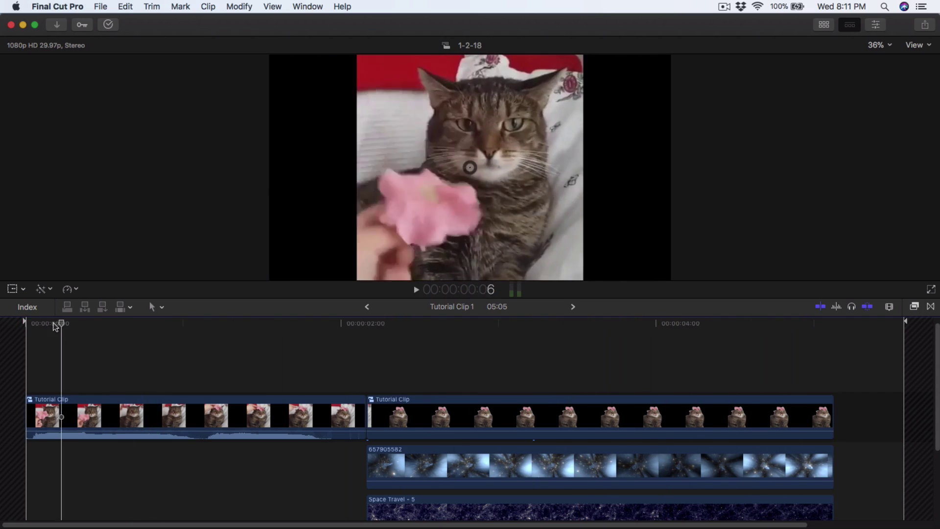
left_click(217, 326)
left_click_drag(233, 329, 259, 327)
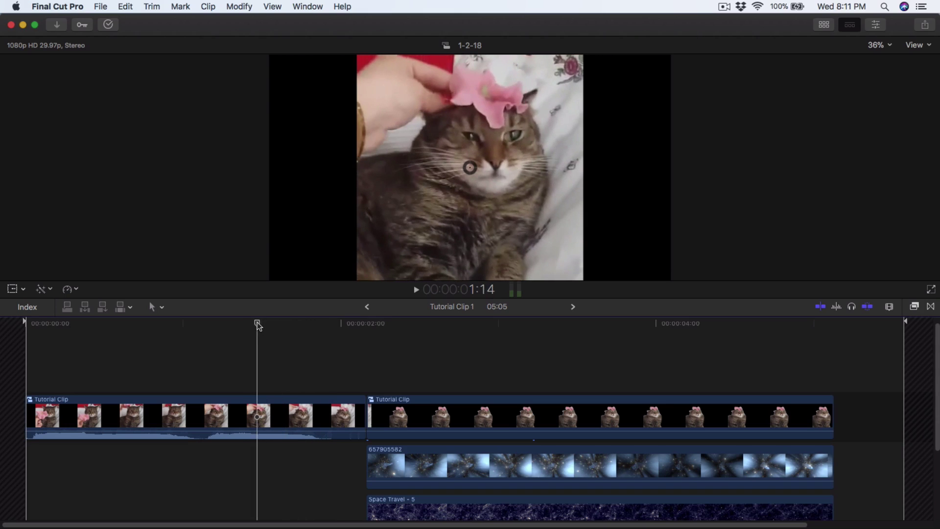
left_click_drag(259, 326, 347, 331)
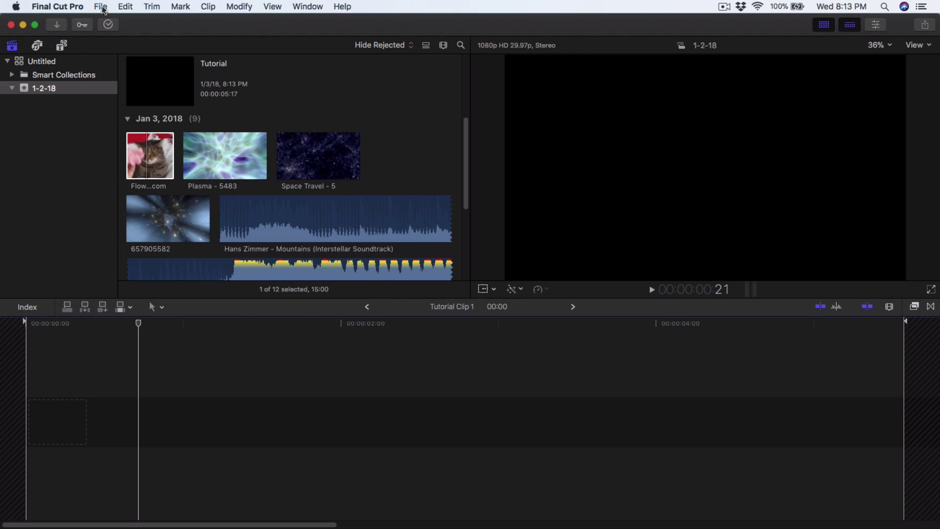
- Start a new project in event 1-2-18 and name it ProphecyTutorial
left_click(100, 7)
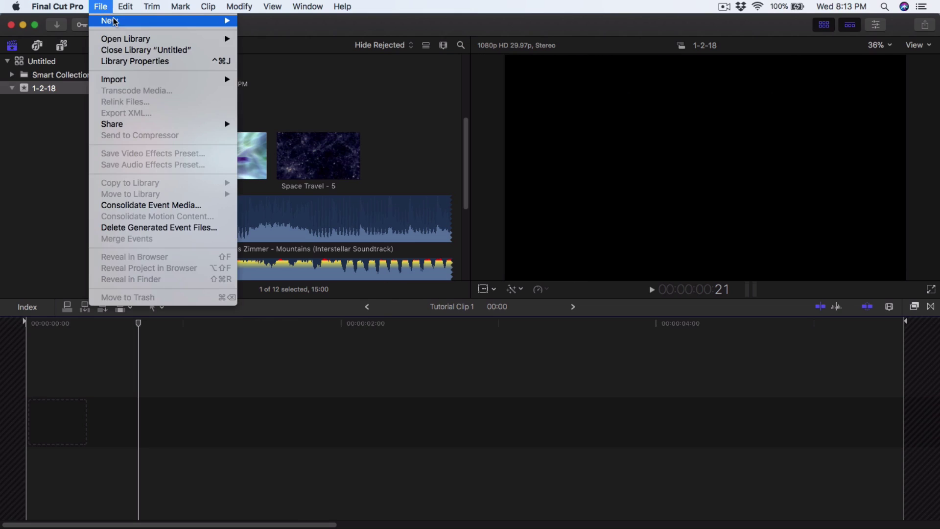
mouse_move(196, 23)
left_click(264, 24)
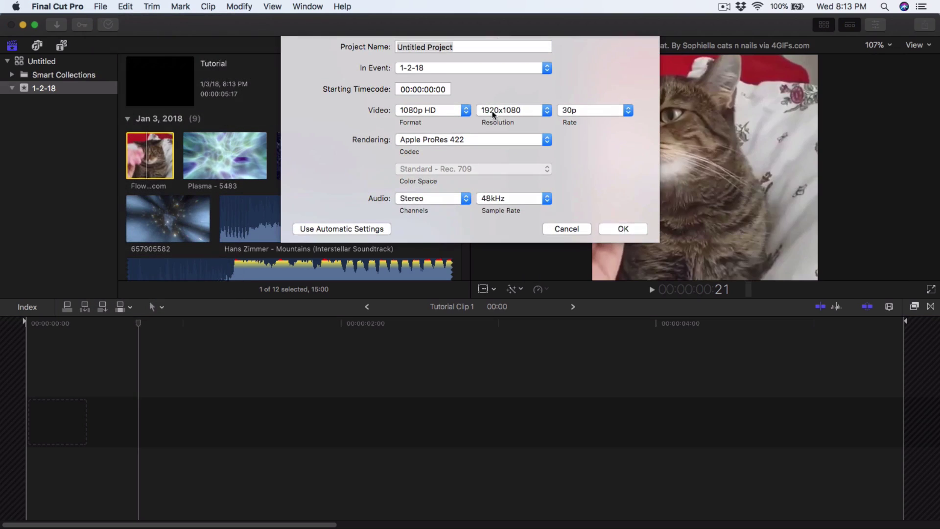
type("P")
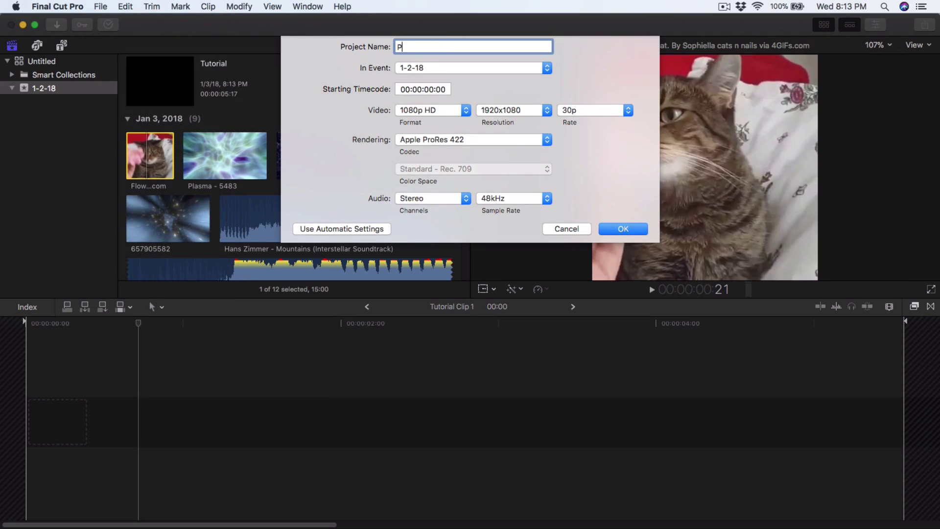
type("rophecyTutorial")
- Switch the project's video format to Custom and set the resolution to 640 x 640
left_click(449, 110)
left_click(426, 211)
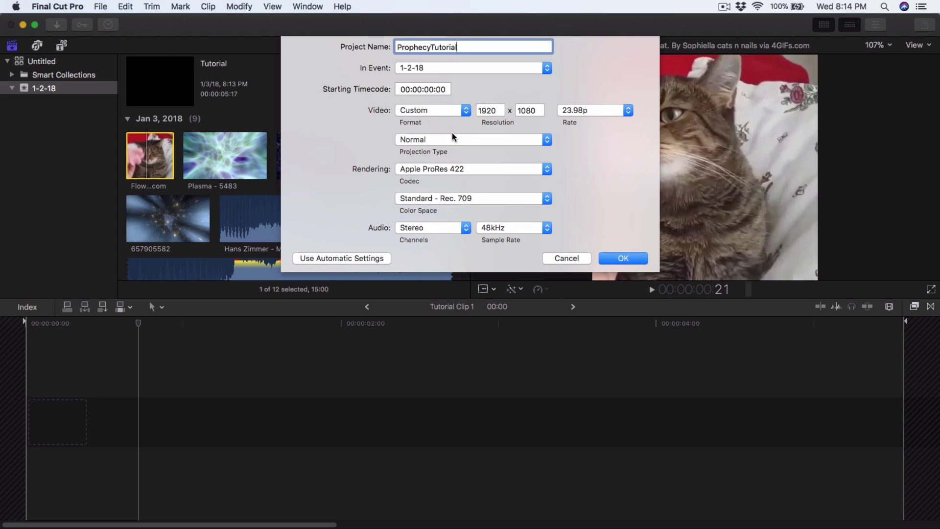
left_click_drag(503, 112, 463, 109)
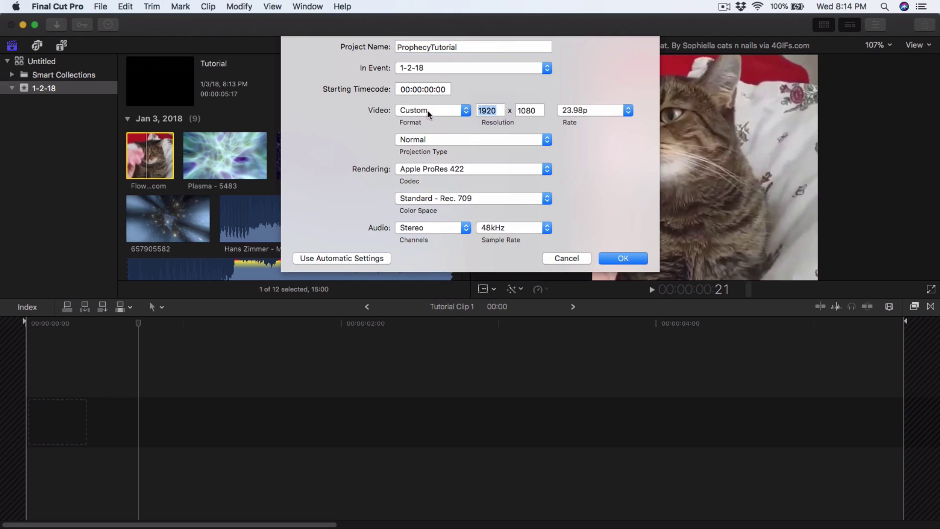
type("64064")
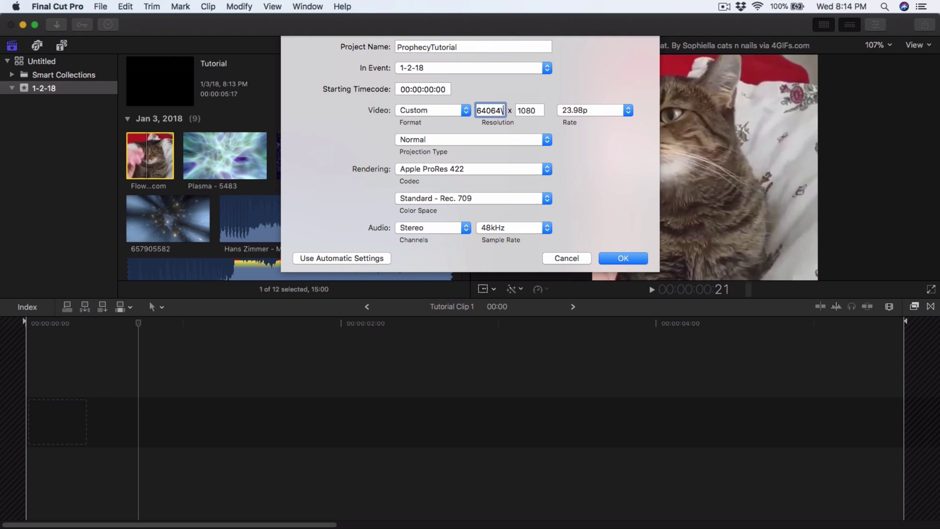
type("640")
key("BackSpace")
key("BackSpace")
key("BackSpace")
key("Tab")
type("640")
- Set the project's frame rate to 30p and create the project
left_click(597, 105)
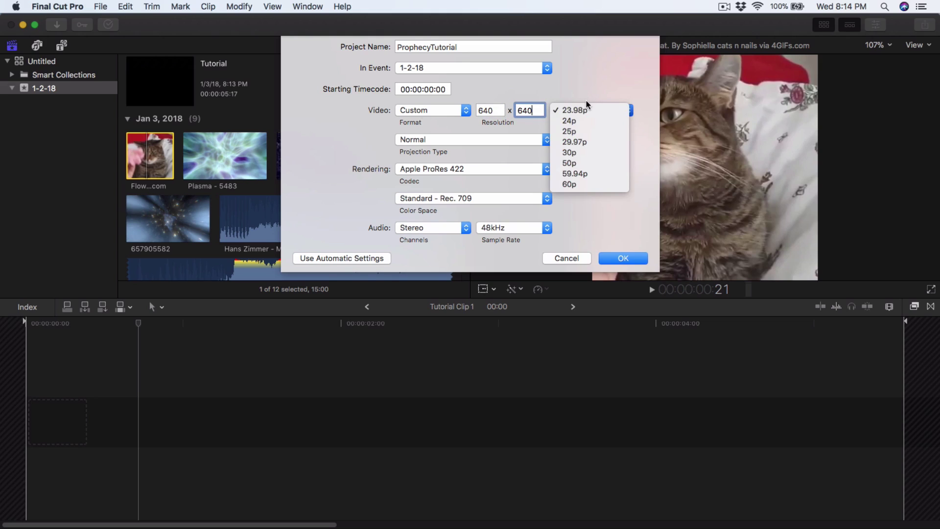
left_click(580, 152)
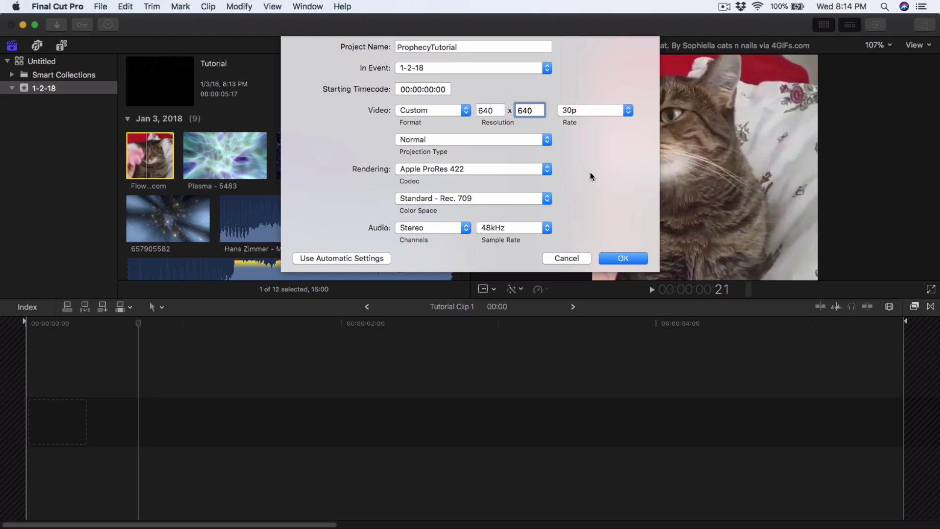
left_click(623, 258)
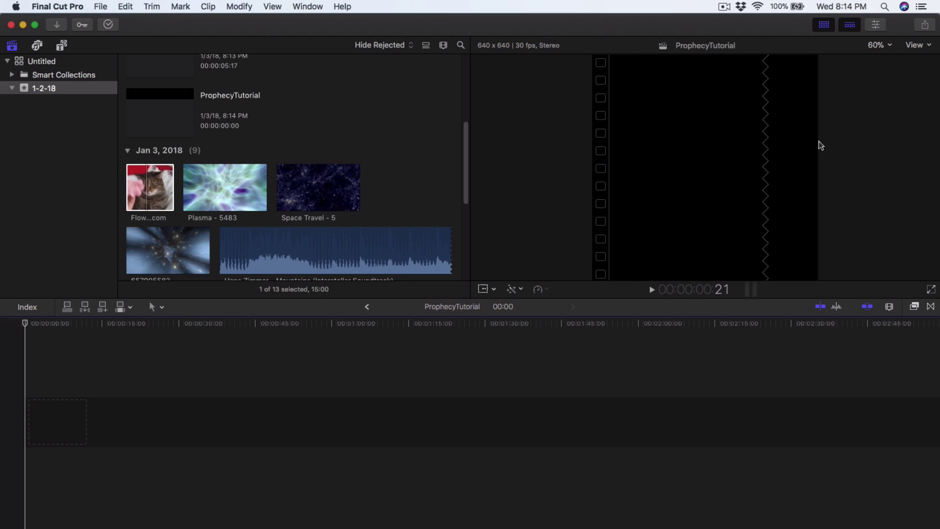
- Add the Flower crashes cat clip from the browser to the start of the empty ProphecyTutorial timeline
scroll(329, 219, "down", 5)
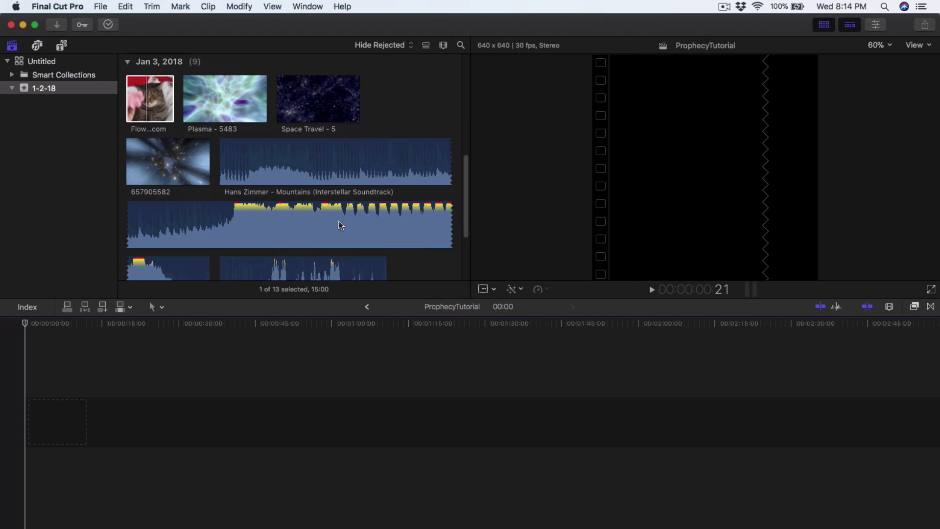
left_click_drag(141, 116, 76, 395)
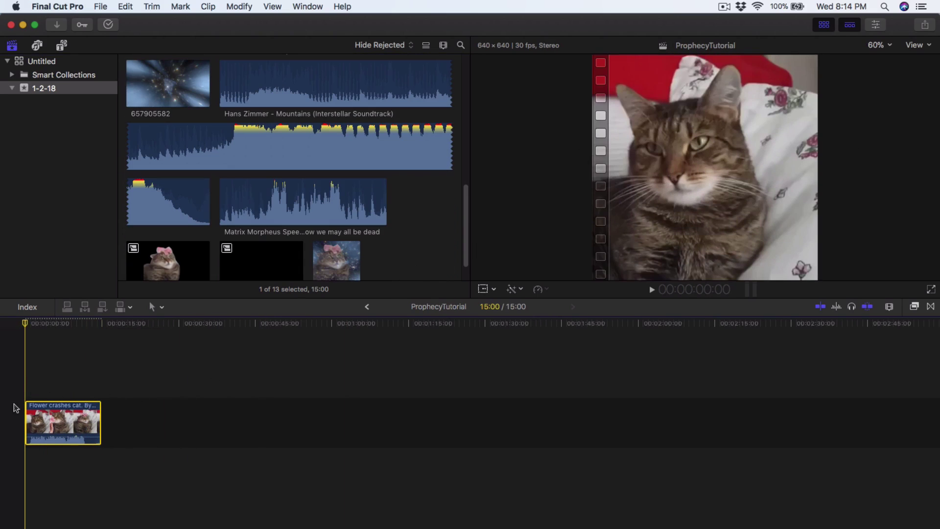
key("shift+z")
- Cue the playhead to the flower shot at 9:20 and lower the cat clip's audio volume
left_click_drag(72, 325, 81, 325)
key("space")
left_click_drag(304, 323, 555, 330)
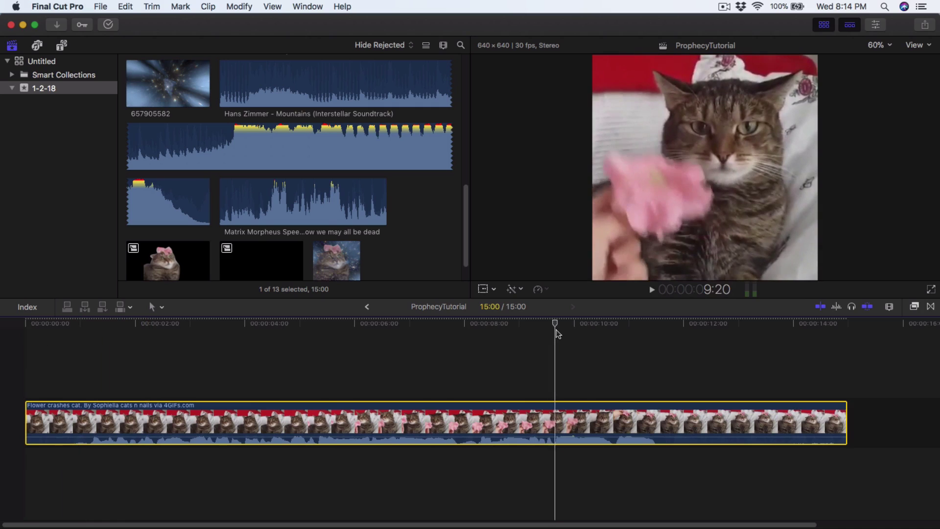
left_click_drag(557, 436, 557, 438)
key("space")
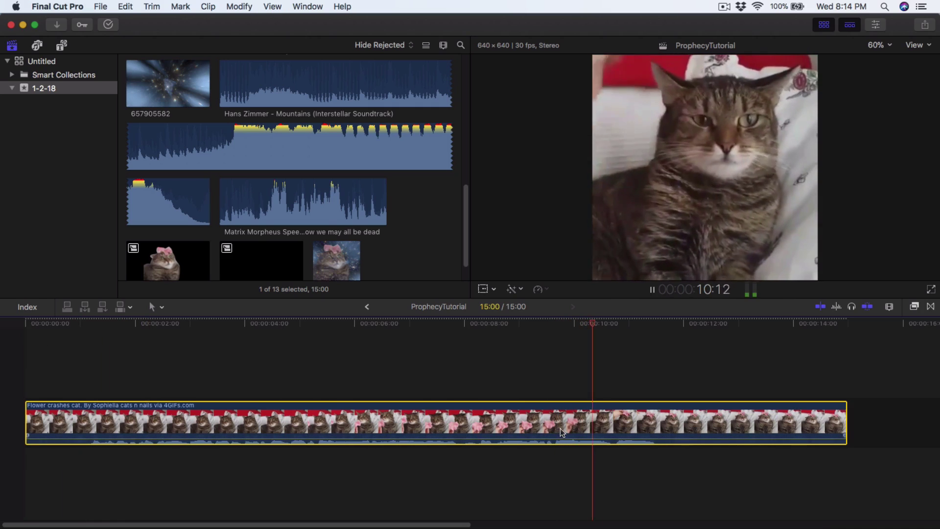
key("space")
- Split the cat clip at the cued flower shot and delete the portion before it
key("super+b")
left_click(531, 414)
key("Delete")
key("shift+z")
key("Home")
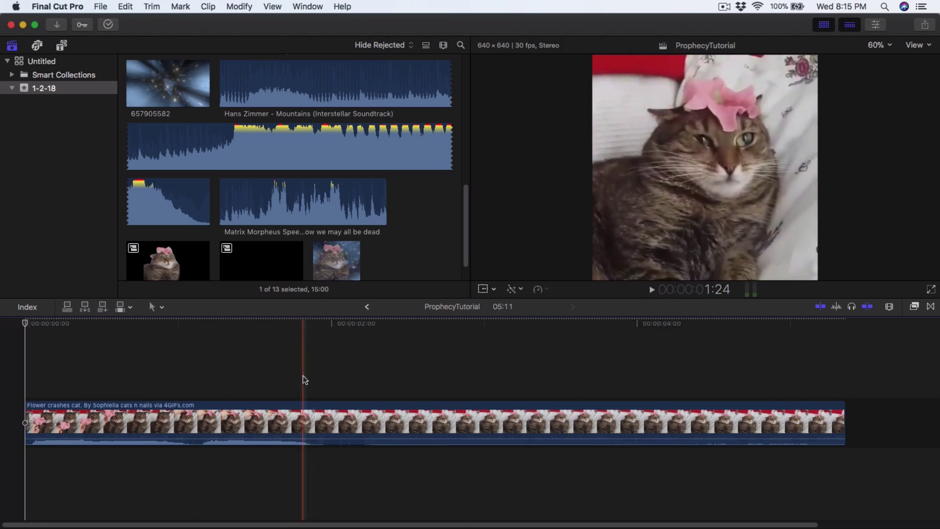
- Play the trimmed clip and split it at 2:08, where the cat looks up with the flower on its head
key("space")
key("space")
key("space")
key("space")
left_click(372, 422)
key("a")
- Try adding a freeze frame at the 2:08 cut of the second clip
left_click(401, 414)
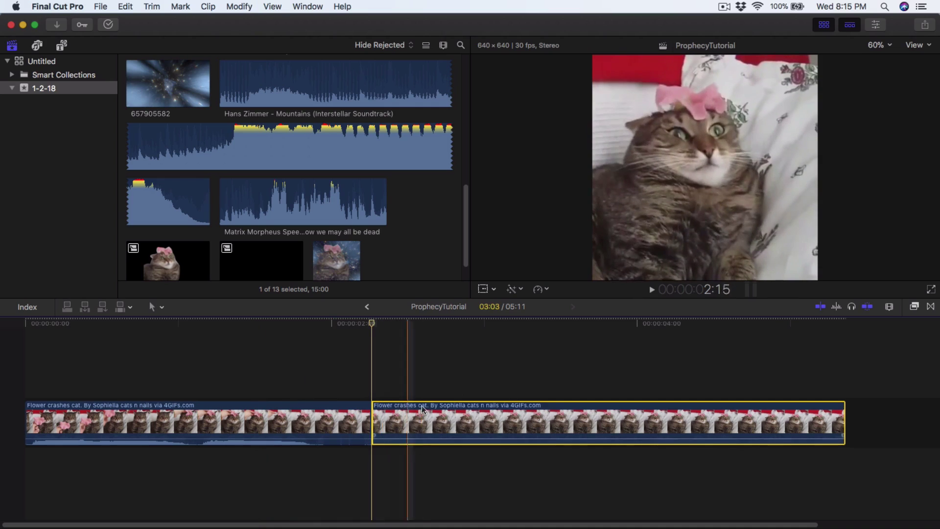
left_click(125, 6)
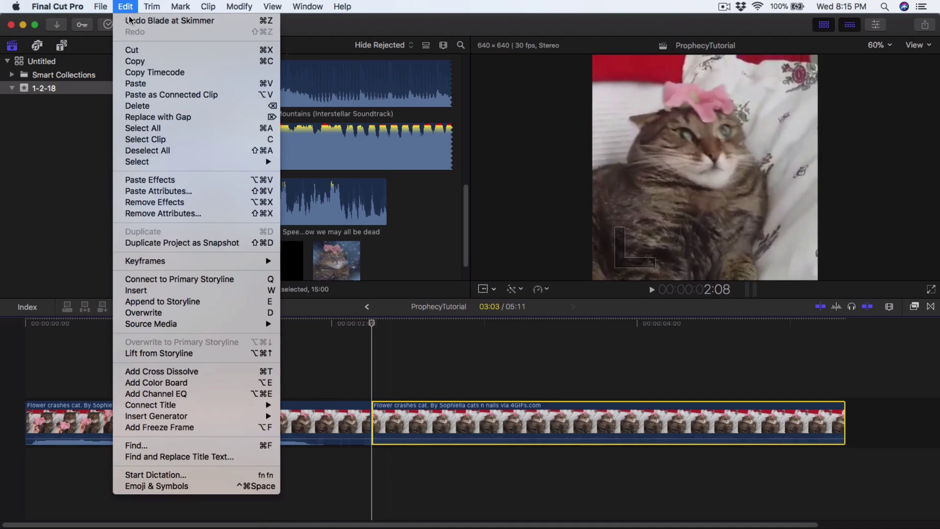
left_click(157, 427)
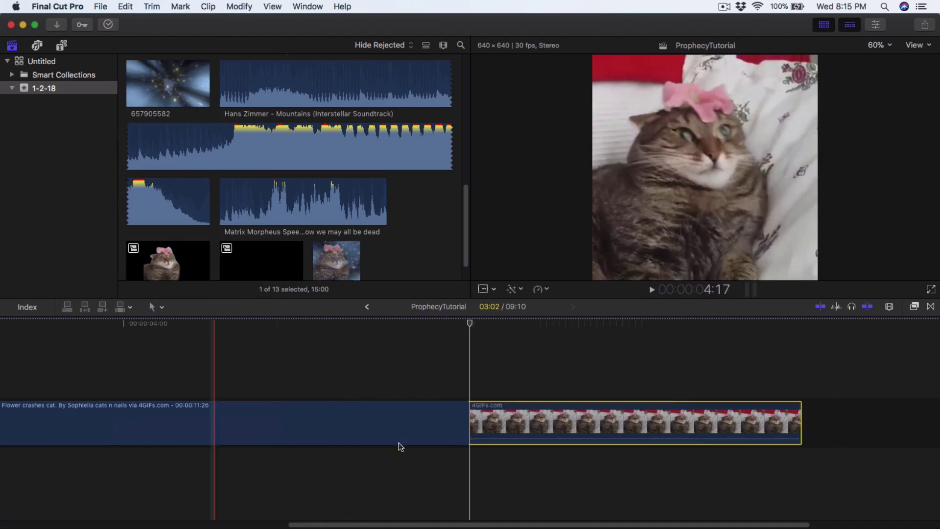
key("shift+z")
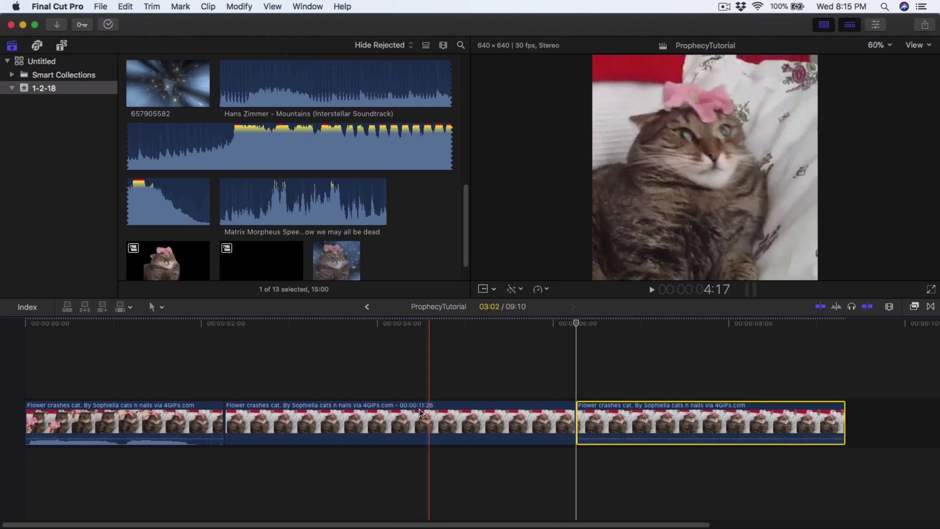
left_click(237, 415)
left_click_drag(411, 320, 360, 339)
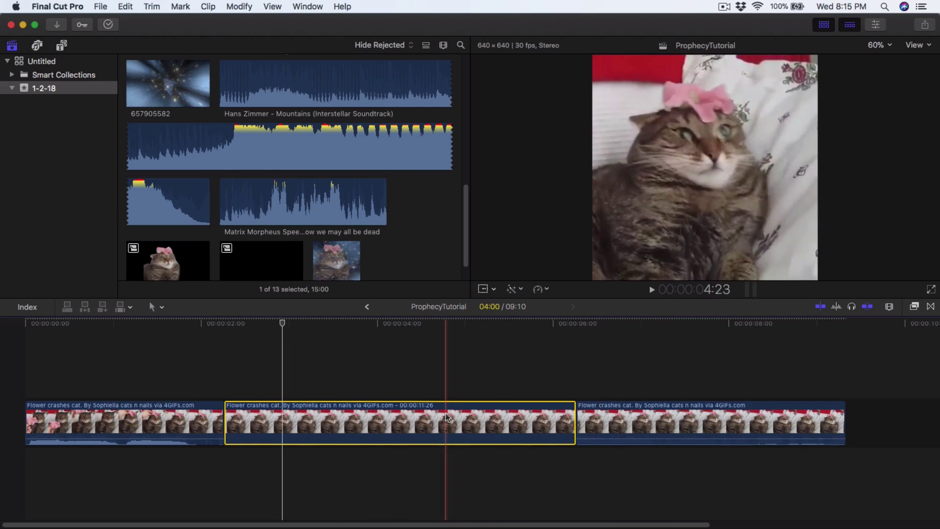
key("BackSpace")
- Add a freeze frame at 3:03 in the second clip and select the short segment just before it
left_click_drag(228, 325, 300, 324)
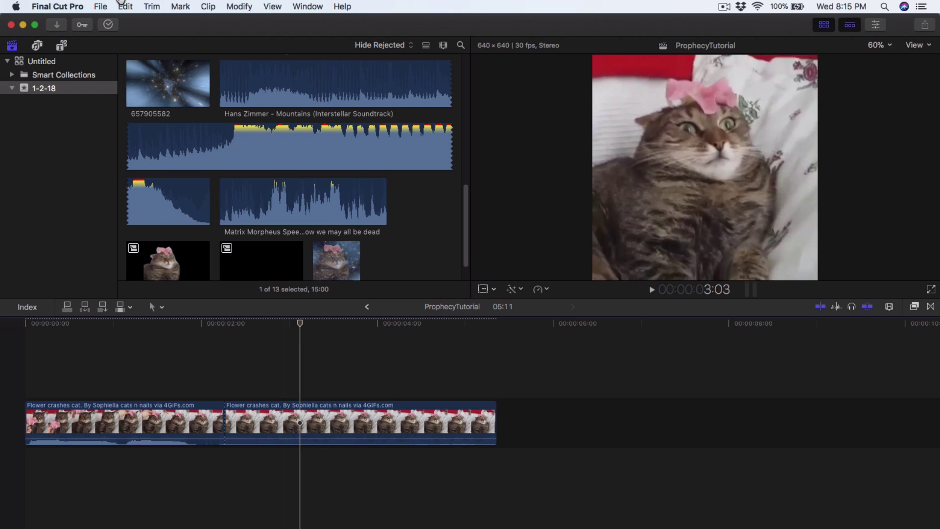
left_click(127, 3)
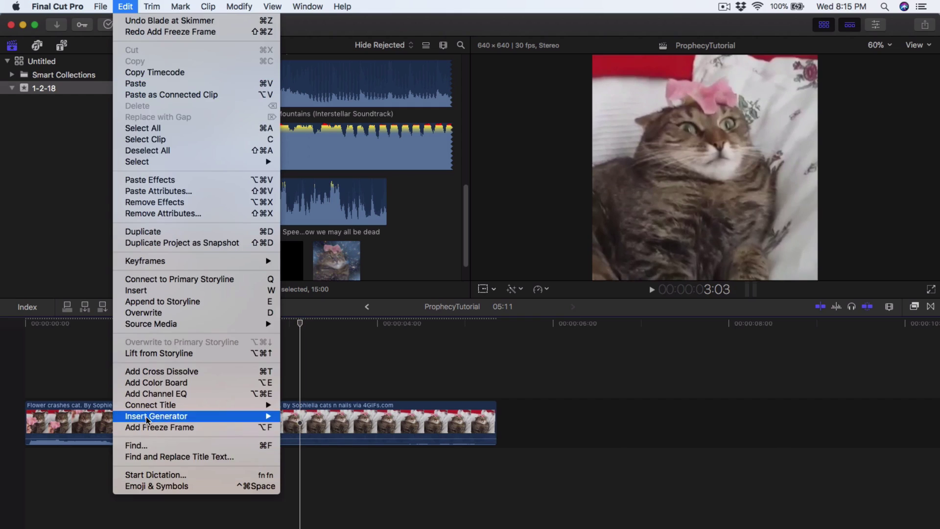
left_click(151, 428)
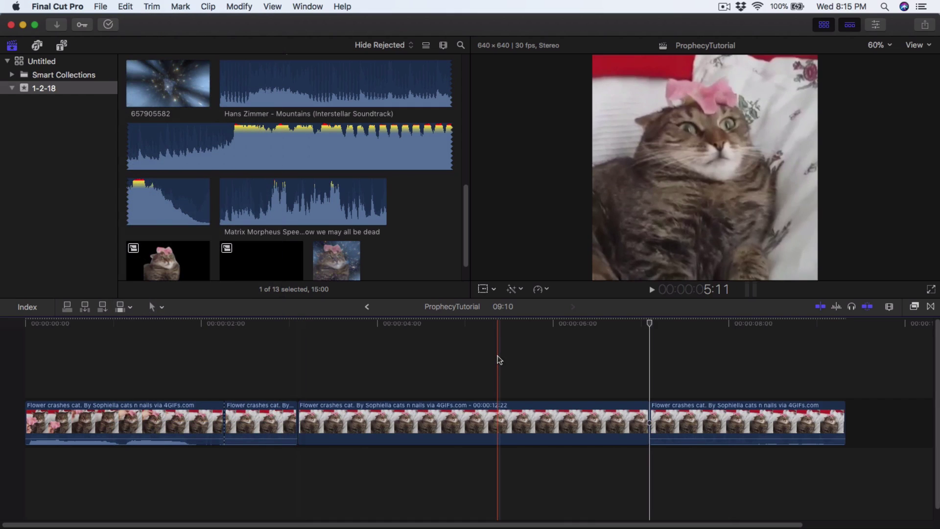
left_click(276, 414)
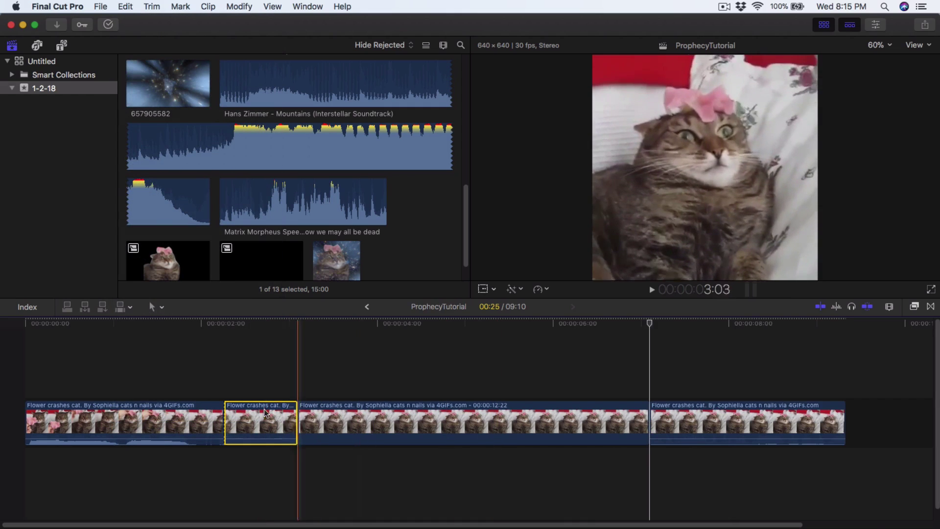
- Delete the short segment before the freeze frame and the leftover clip after it, and play across the new cut
key("Delete")
left_click(676, 421)
key("Delete")
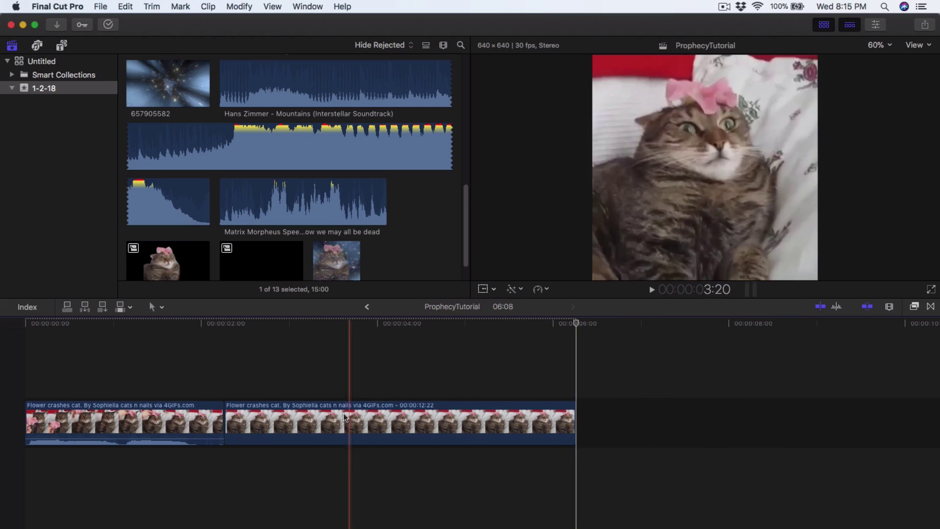
left_click(238, 419)
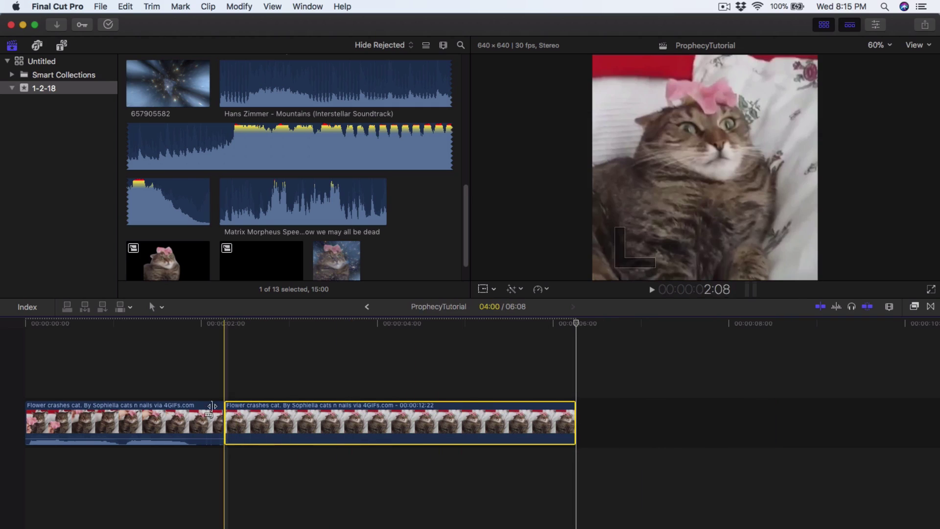
key("space")
key("space")
key("super+equal")
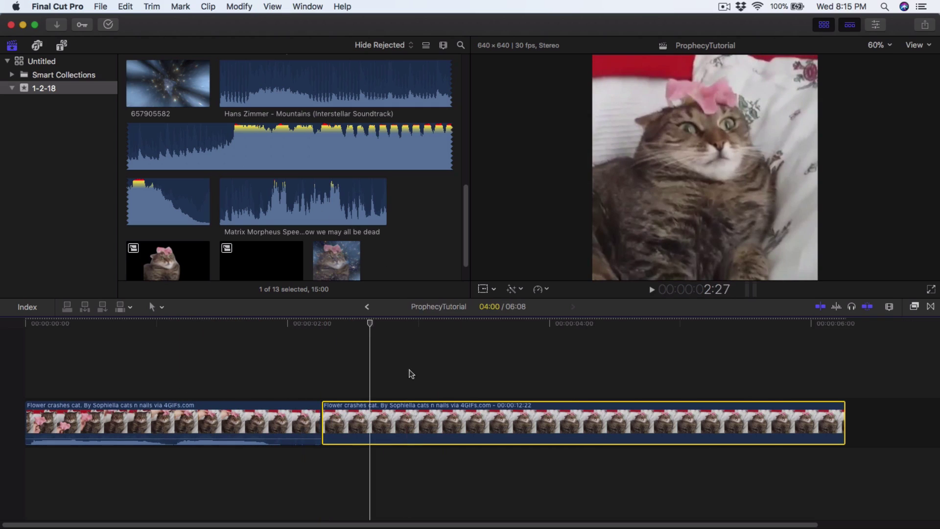
- Place the Space Travel - 5 clip beneath the cat freeze frame and cut off the part extending past its end
scroll(401, 257, "down", 2)
scroll(414, 251, "up", 5)
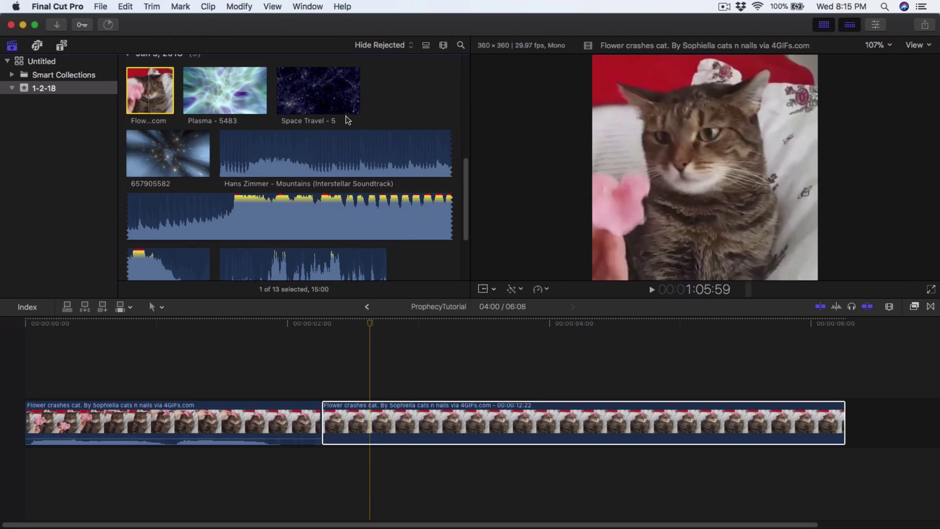
scroll(414, 262, "up", 3)
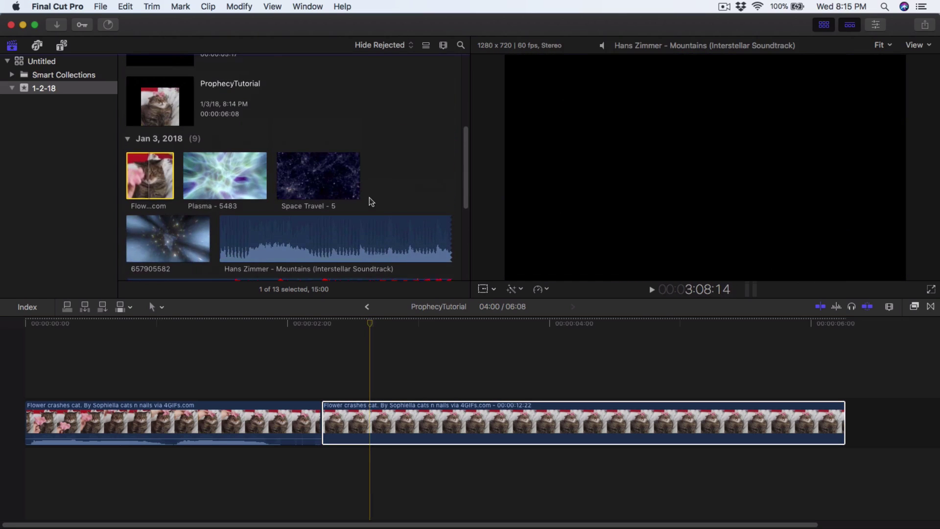
scroll(371, 202, "down", 1)
scroll(373, 217, "down", 1)
left_click(310, 142)
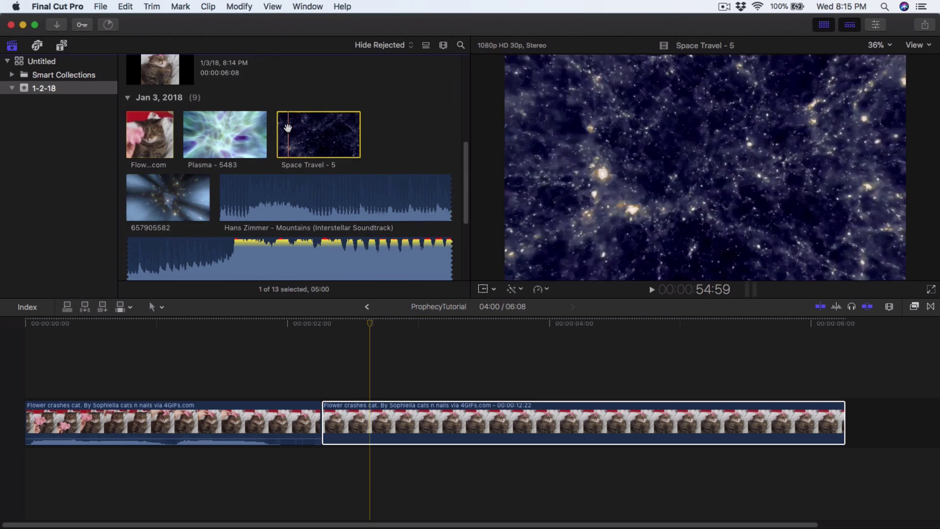
left_click_drag(310, 142, 331, 476)
left_click(850, 466)
key("a")
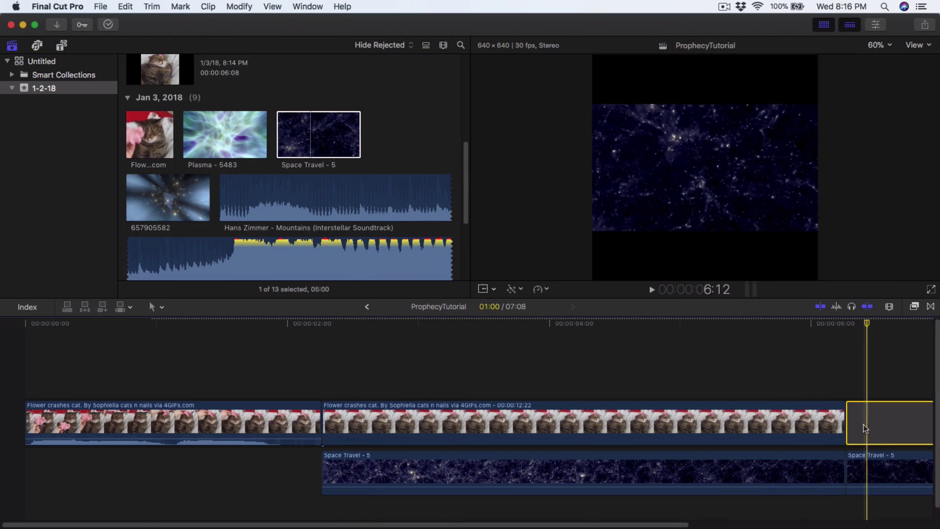
left_click(870, 462)
key("Delete")
- Place the 657905582 clip beneath Space Travel - 5 and cut off the part extending past the end of the freeze frame
left_click_drag(166, 197, 356, 485)
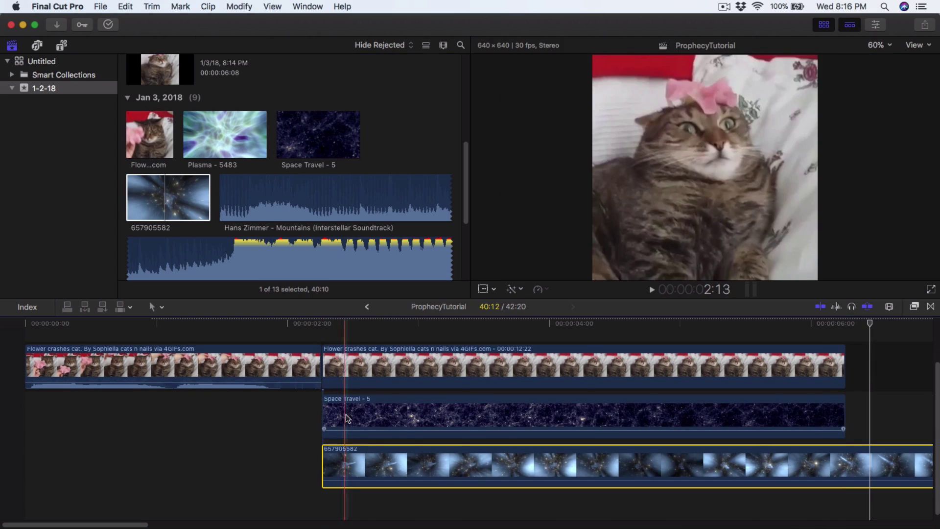
key("b")
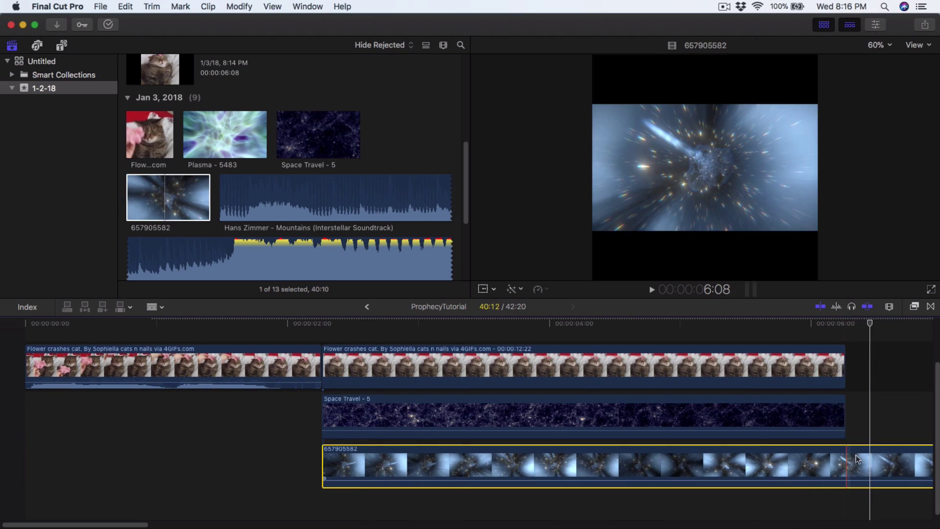
left_click(848, 458)
key("a")
left_click(866, 403)
key("Delete")
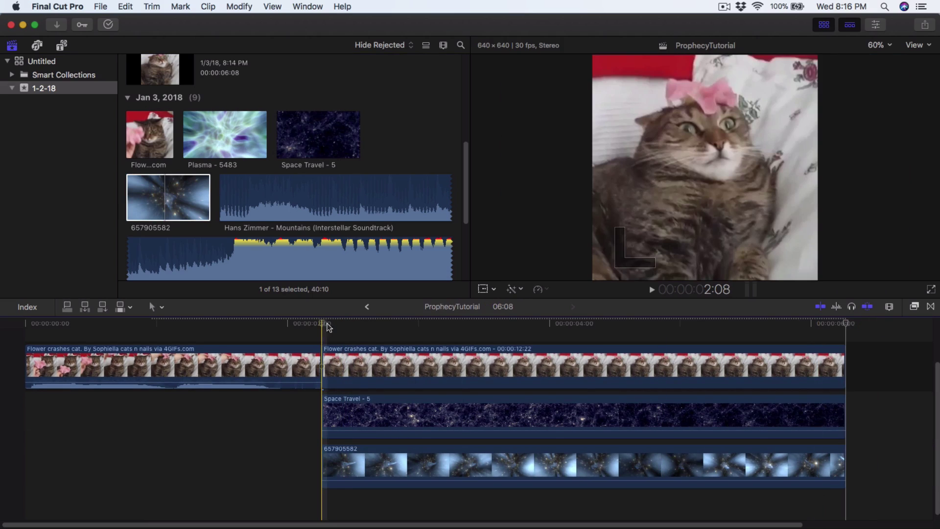
- Find the mask effects and apply Draw Mask to the cat freeze frame
left_click(341, 365)
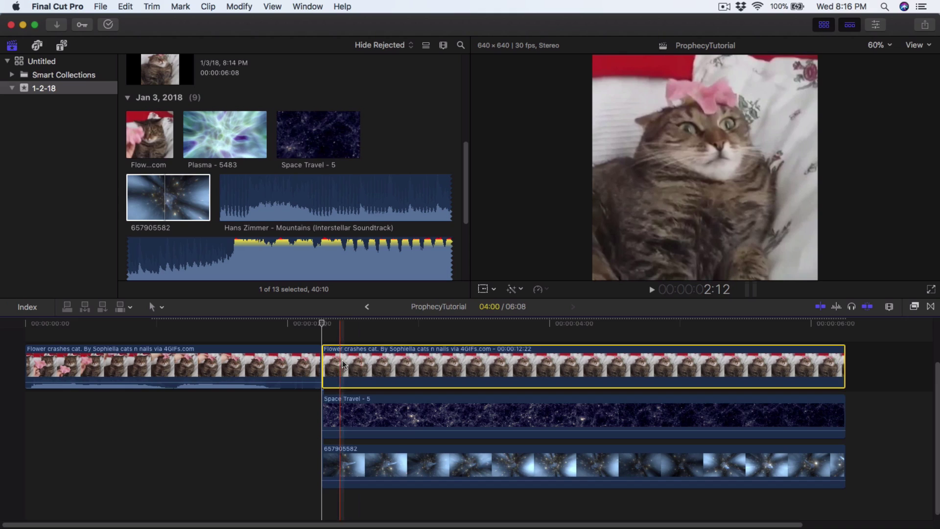
left_click(832, 24)
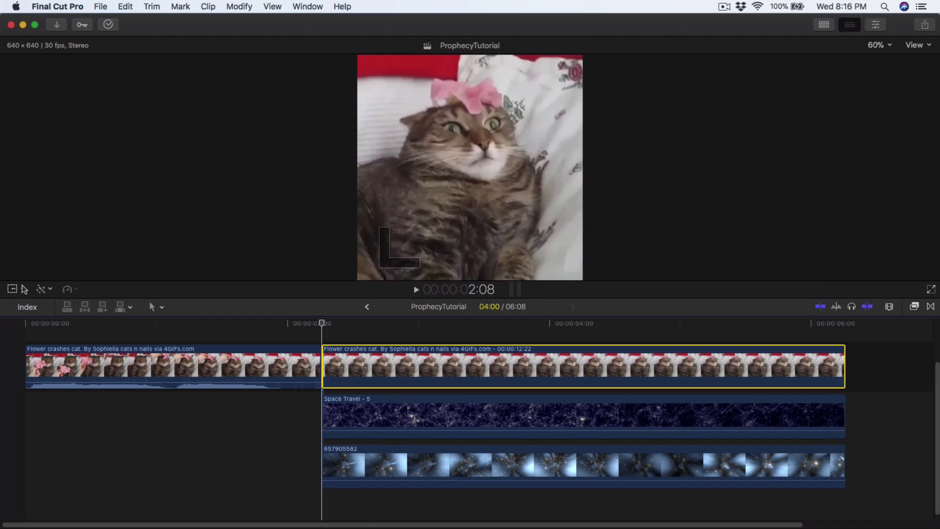
left_click(876, 26)
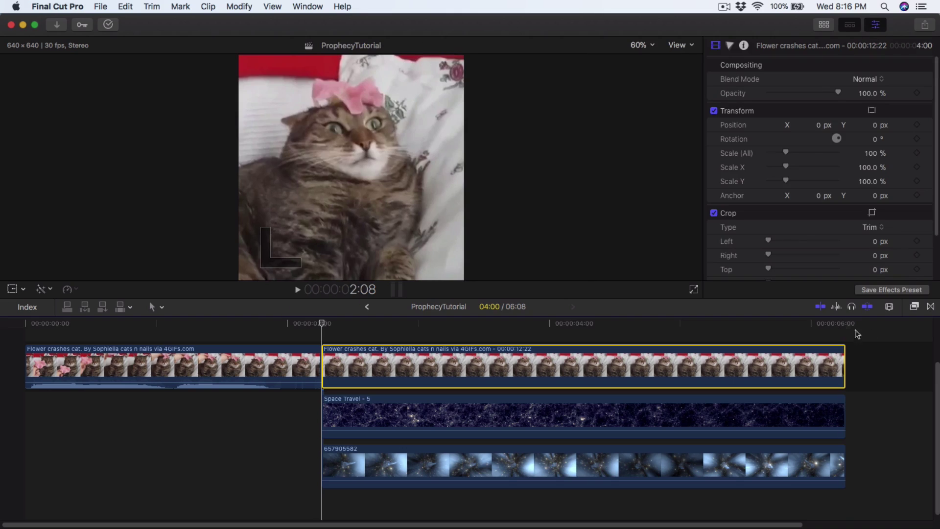
left_click(915, 307)
scroll(747, 353, "up", 3)
left_click(747, 338)
left_click(836, 519)
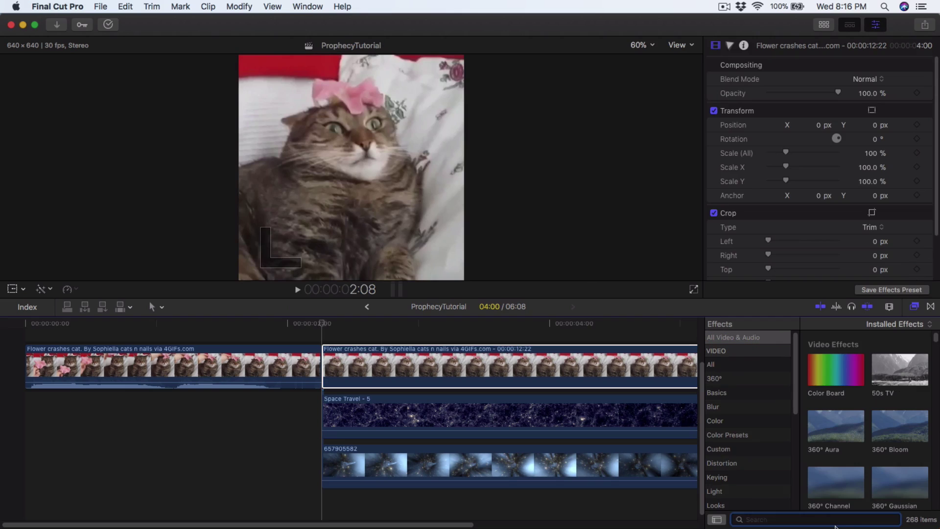
left_click_drag(831, 362, 614, 375)
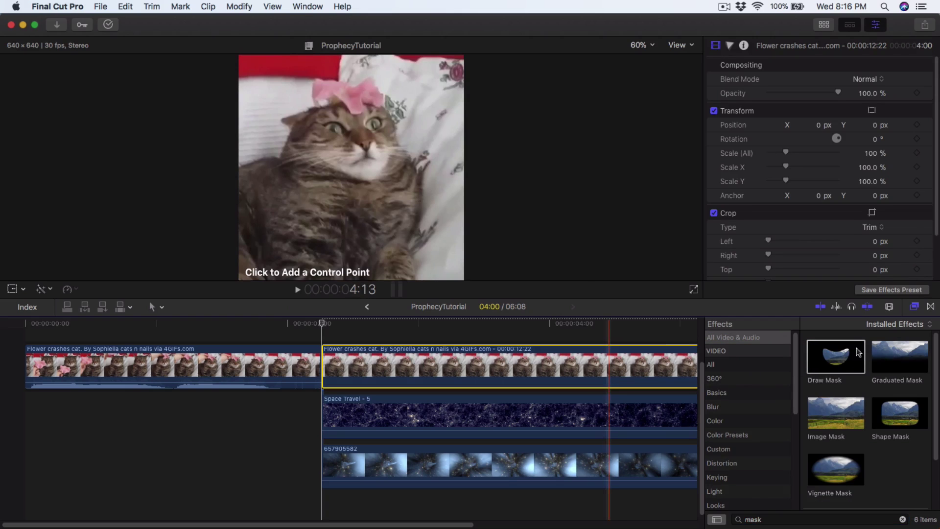
left_click(916, 308)
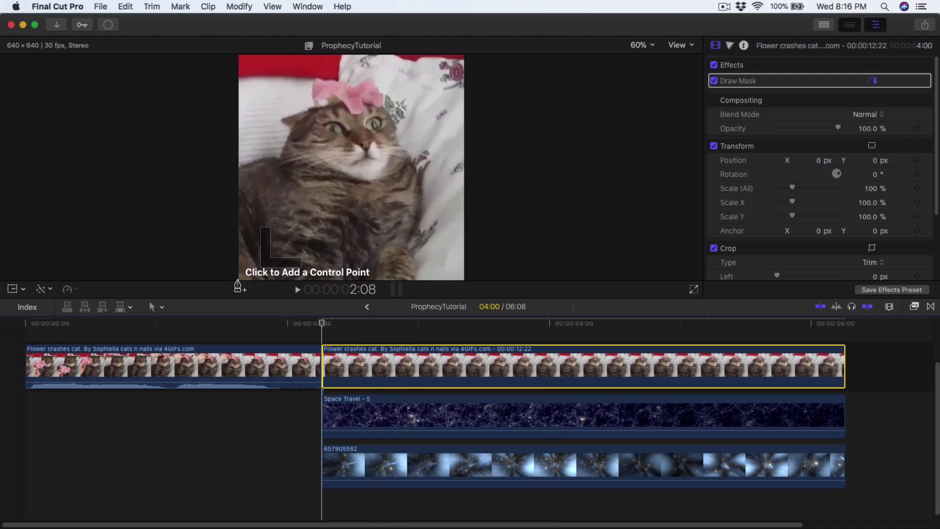
left_click(651, 44)
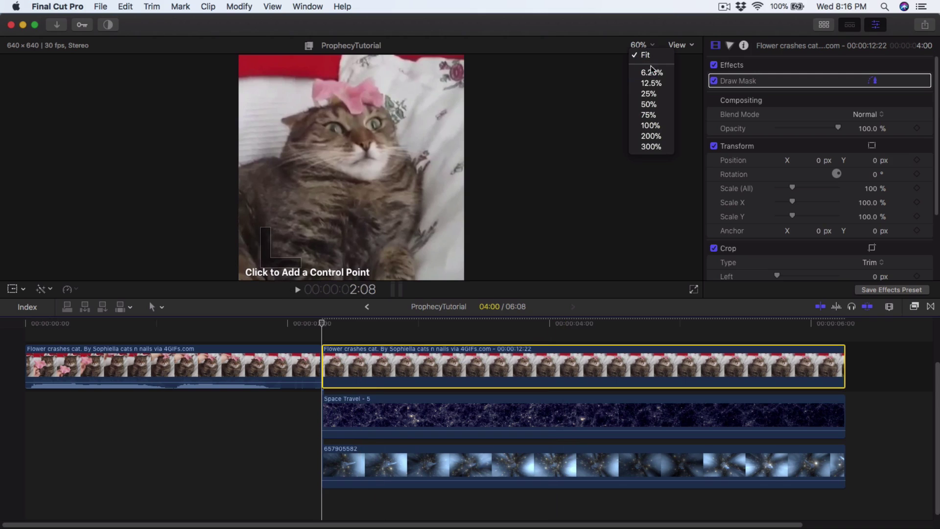
left_click(653, 96)
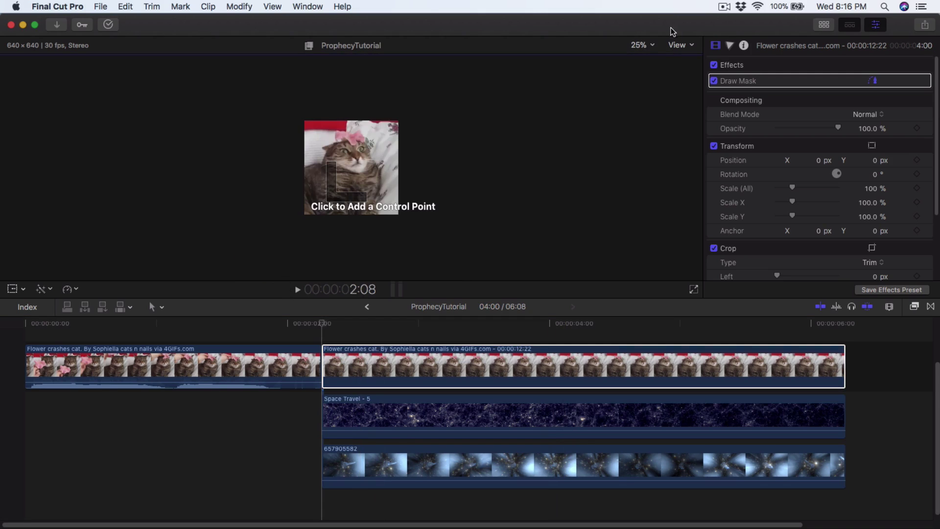
left_click(641, 45)
left_click(642, 57)
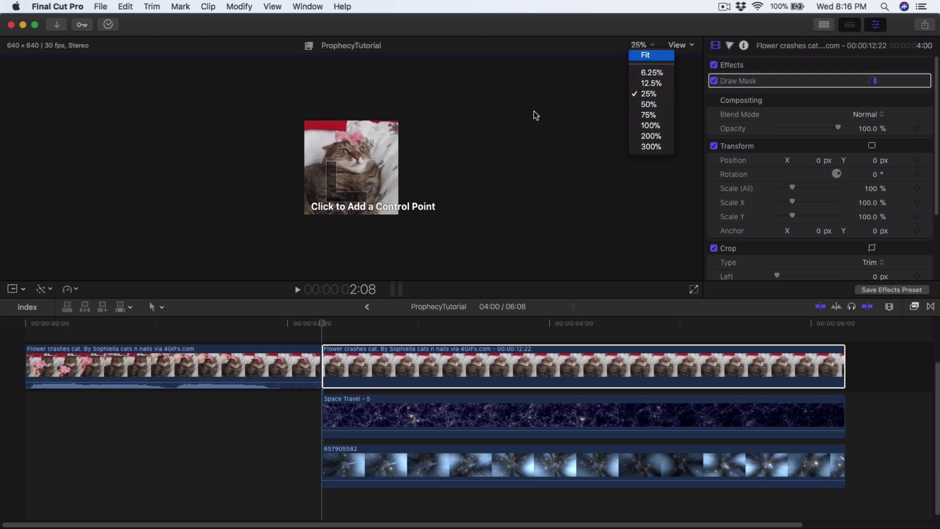
- Trace a closed mask around the cat and the flower on its head, cutting them out of the bedding background
left_click(238, 279)
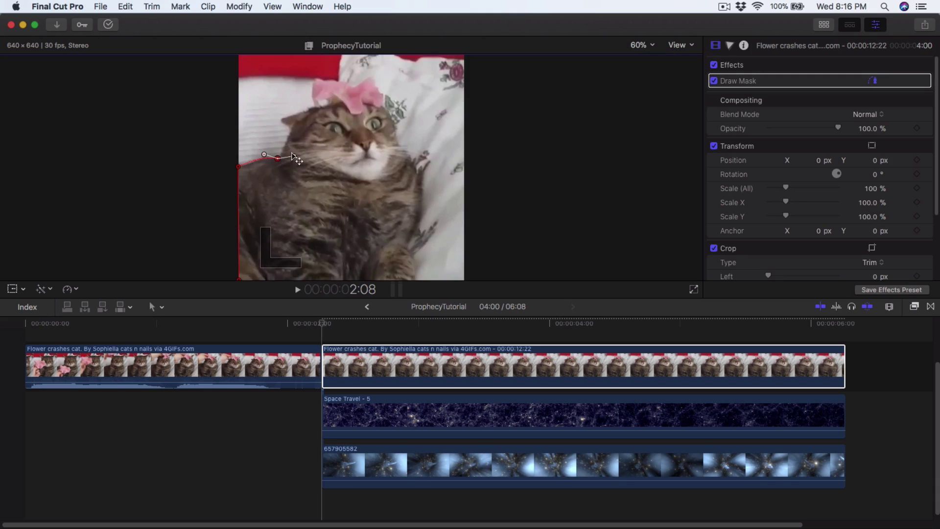
left_click(652, 45)
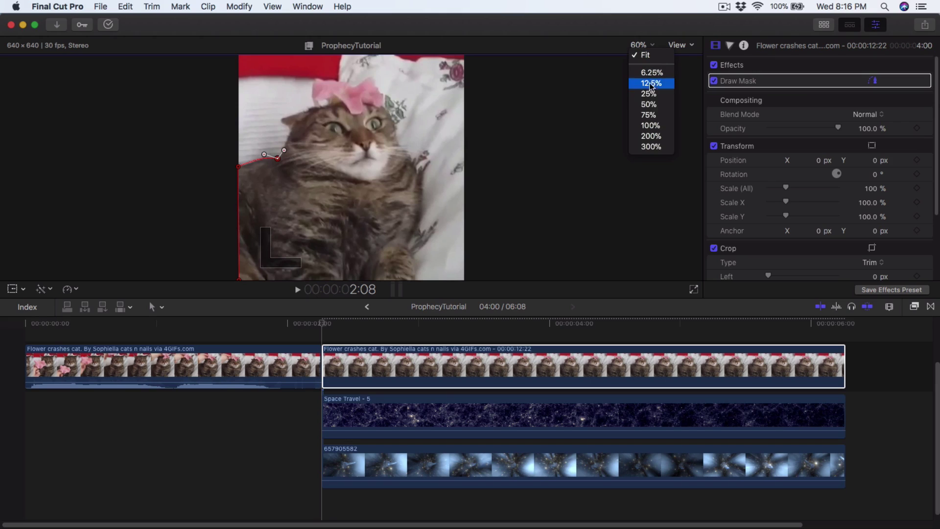
left_click(656, 115)
left_click(273, 119)
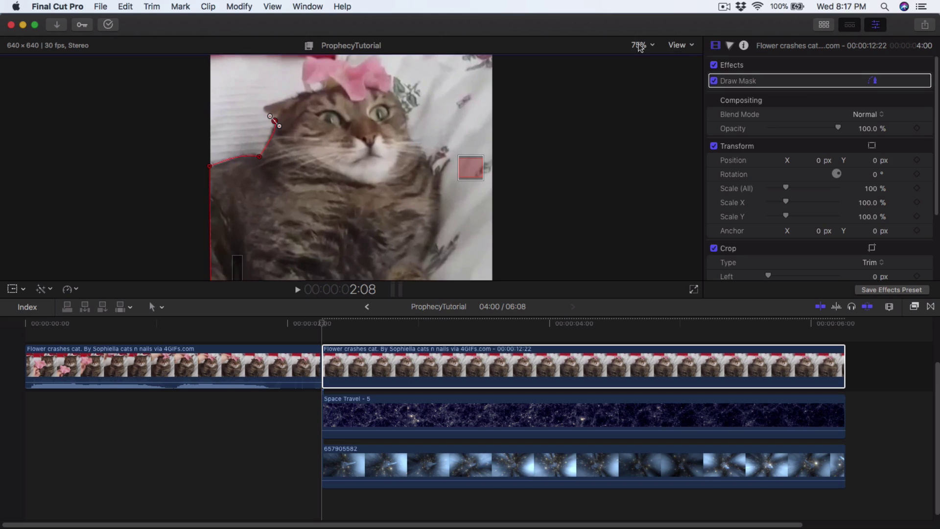
left_click(653, 45)
left_click(642, 125)
left_click_drag(518, 164, 514, 157)
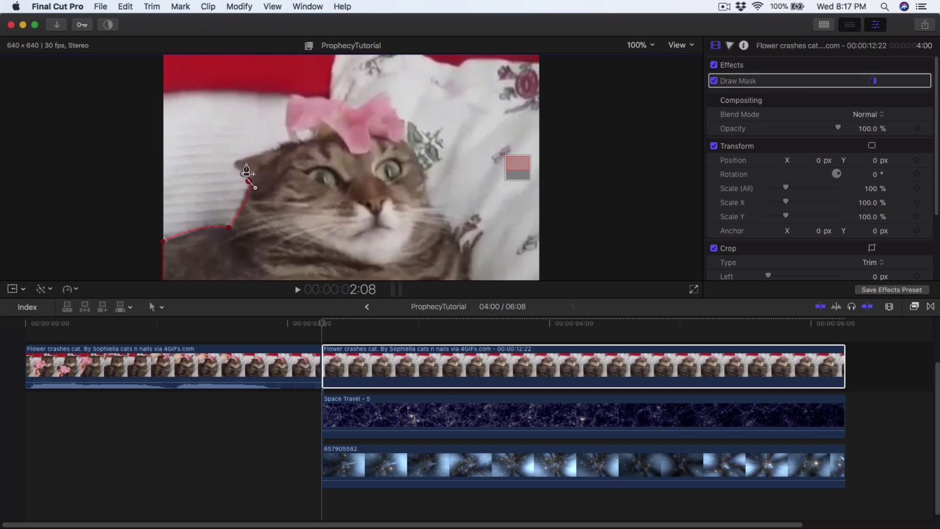
left_click_drag(241, 161, 254, 154)
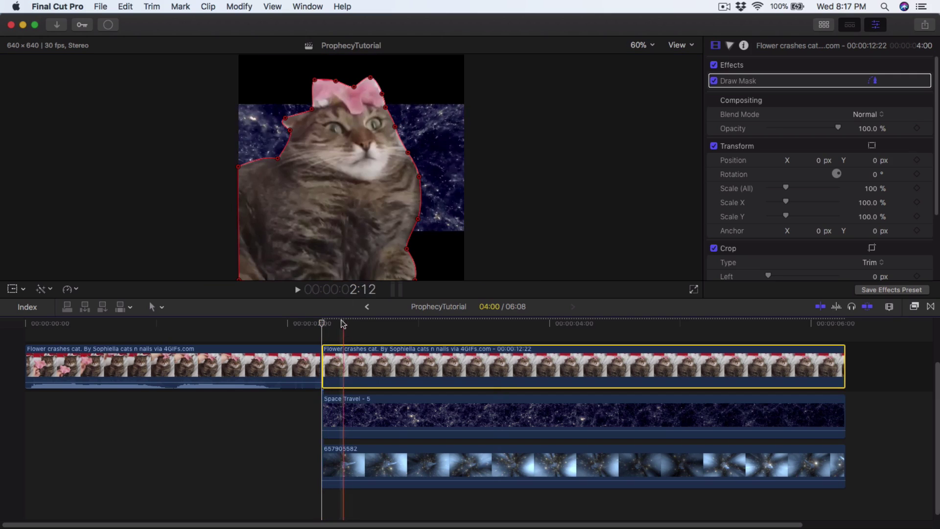
- Scale both background clips, Space Travel - 5 and 657905582, together to 178.4% so they fill the square frame
left_click(309, 329)
left_click_drag(309, 330, 359, 339)
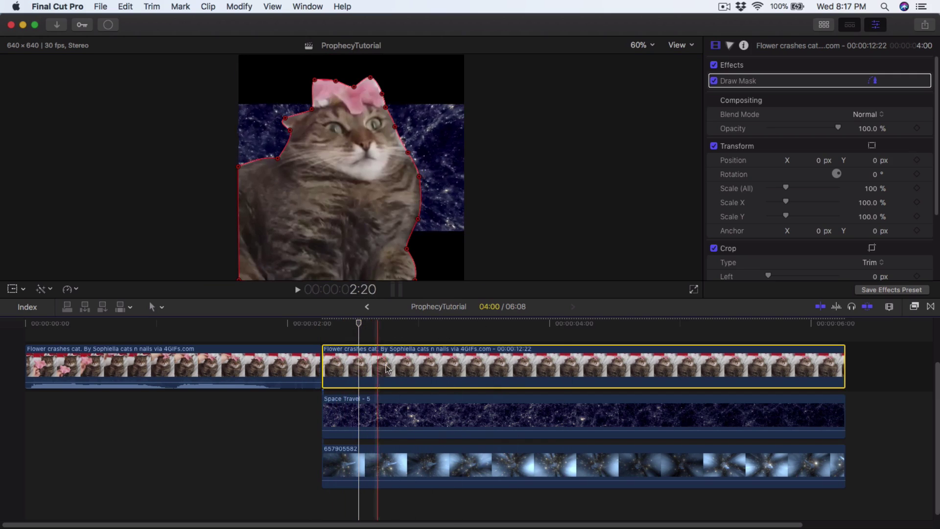
left_click(373, 418)
left_click(388, 467)
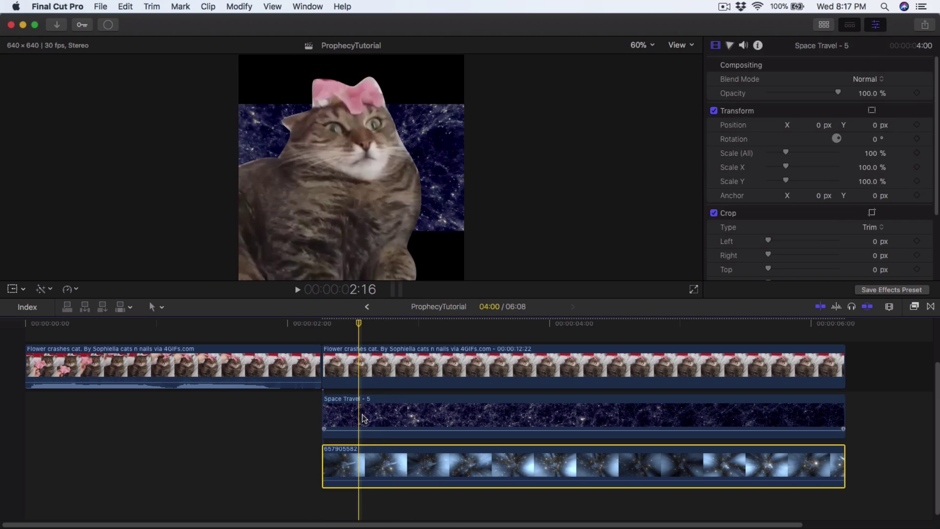
left_click(364, 418)
left_click_drag(289, 411, 339, 463)
left_click(338, 327)
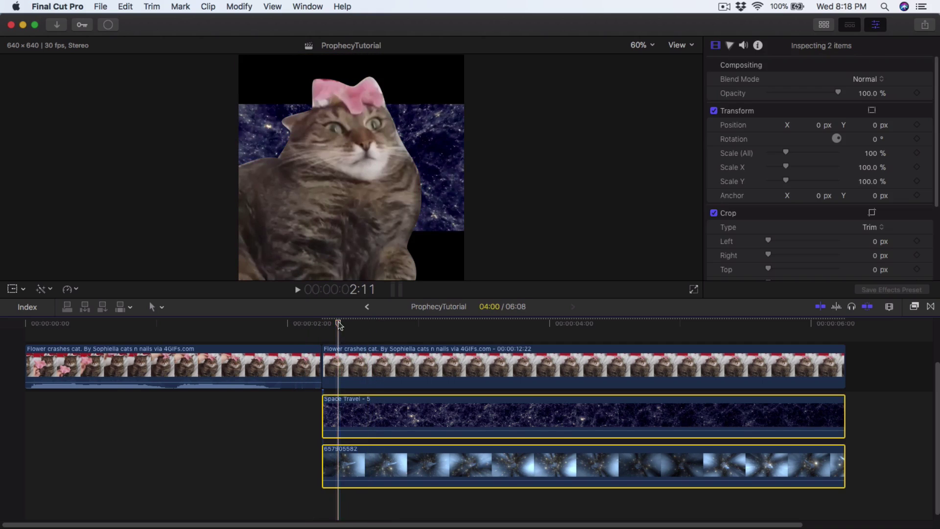
left_click(14, 291)
left_click_drag(465, 230, 531, 275)
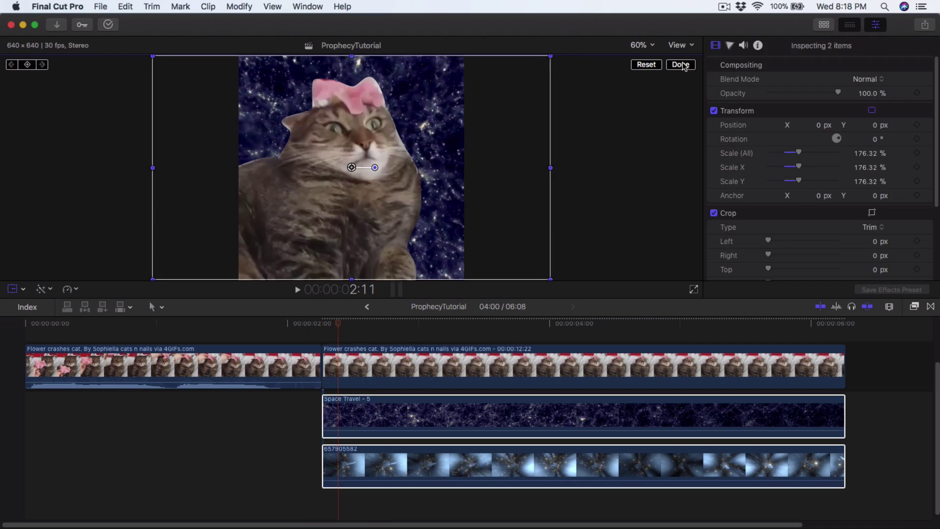
left_click_drag(551, 54, 552, 53)
left_click(681, 64)
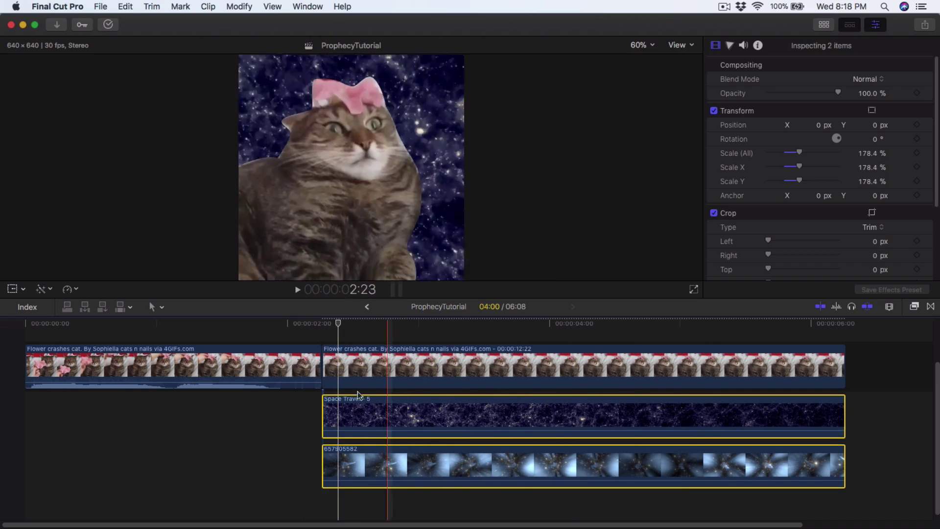
- Play the start of the masked freeze frame to check the cat against the starfield background
left_click(284, 424)
mouse_move(347, 328)
left_mouse_down()
mouse_move(413, 327)
mouse_move(336, 334)
left_mouse_up()
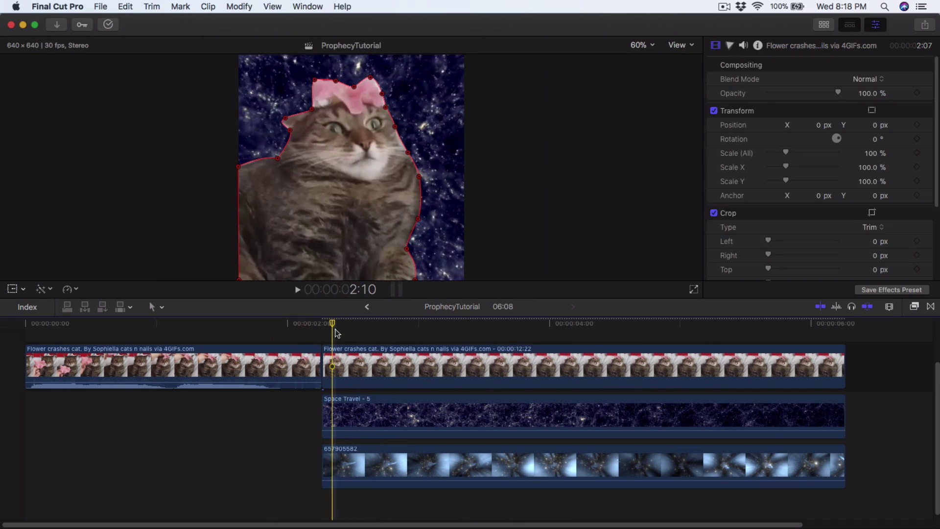
key("space")
key("space")
- Search the effects for "handh" and apply the Handheld effect to the masked cat freeze frame
left_click(346, 363)
left_click(323, 325)
left_click(914, 307)
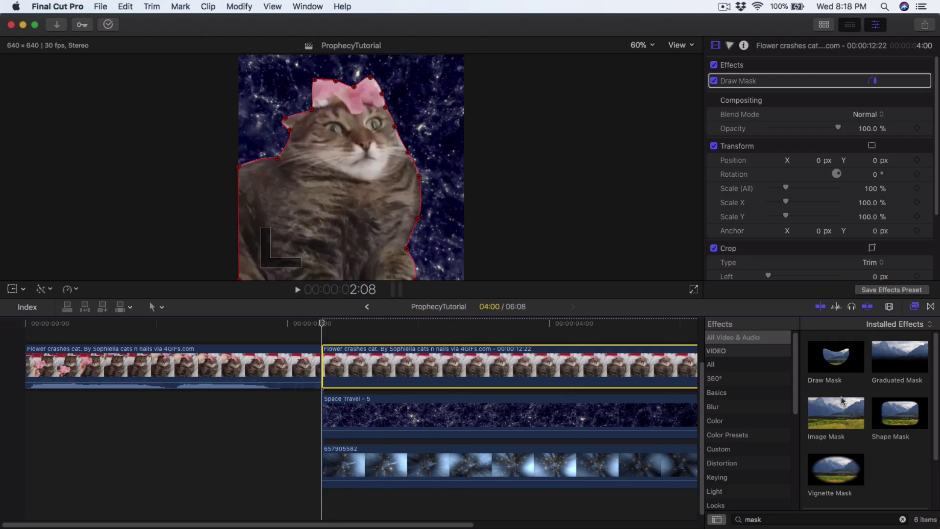
left_click(904, 520)
left_click(825, 520)
type("handh")
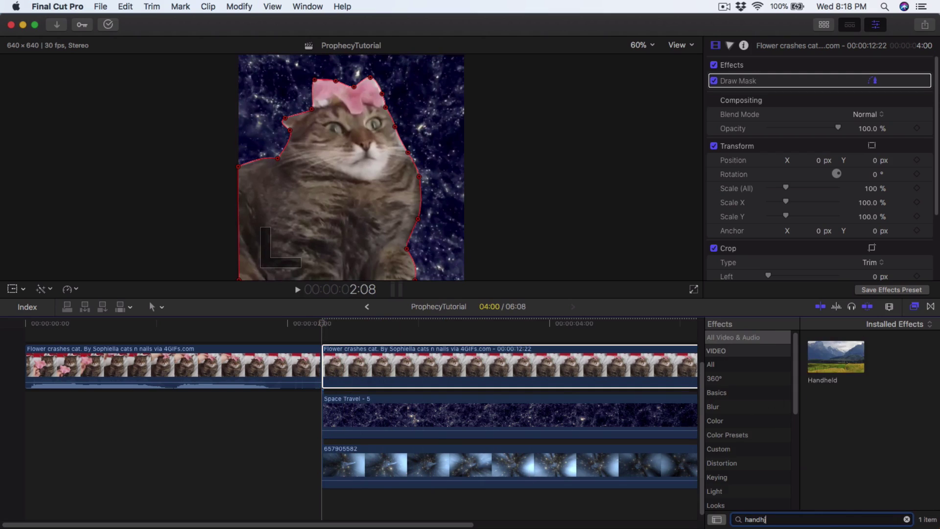
left_click_drag(830, 364, 620, 389)
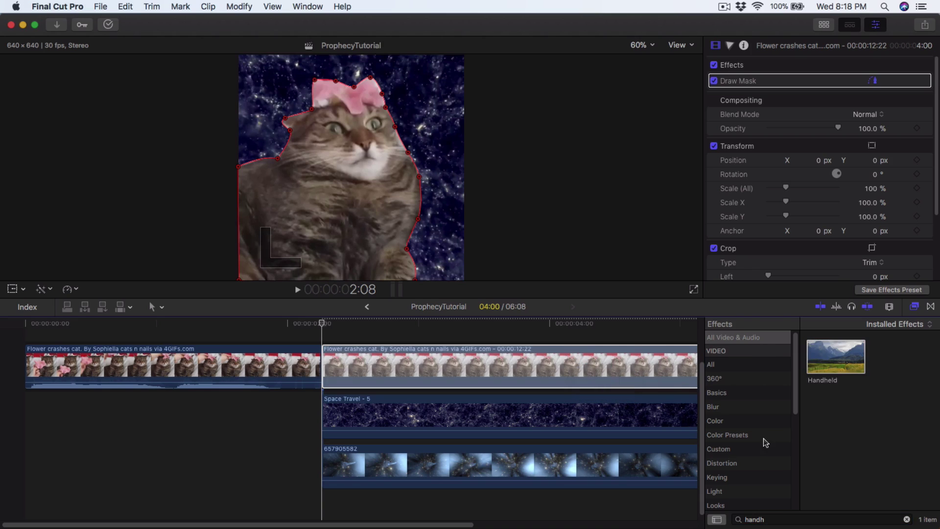
left_click(914, 307)
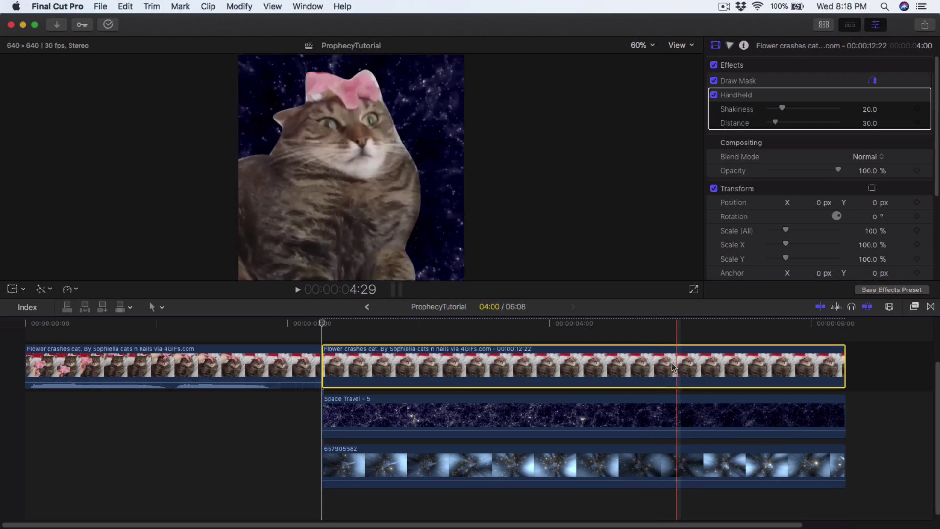
- Set the Handheld effect's Shakiness to 59.26 and Distance to 13.24, playing the freeze frame to judge the shake
left_click(362, 360)
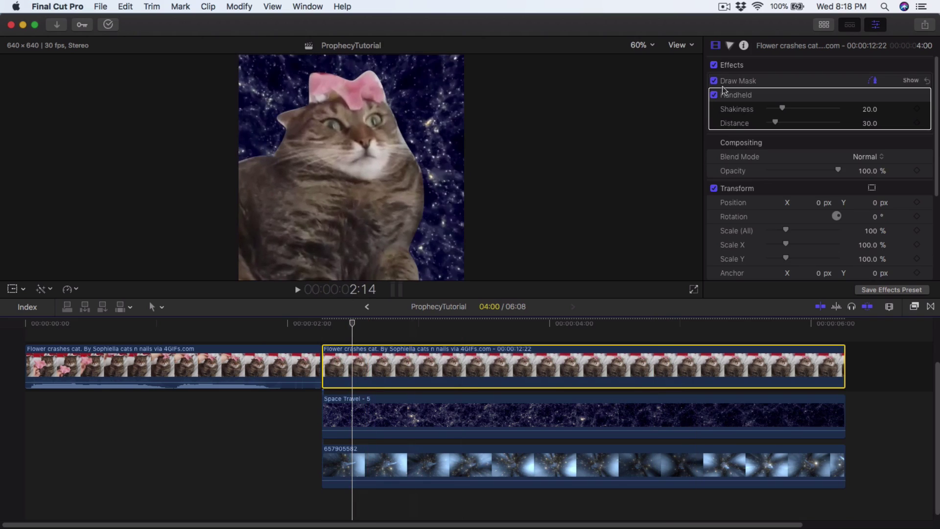
left_click(433, 326)
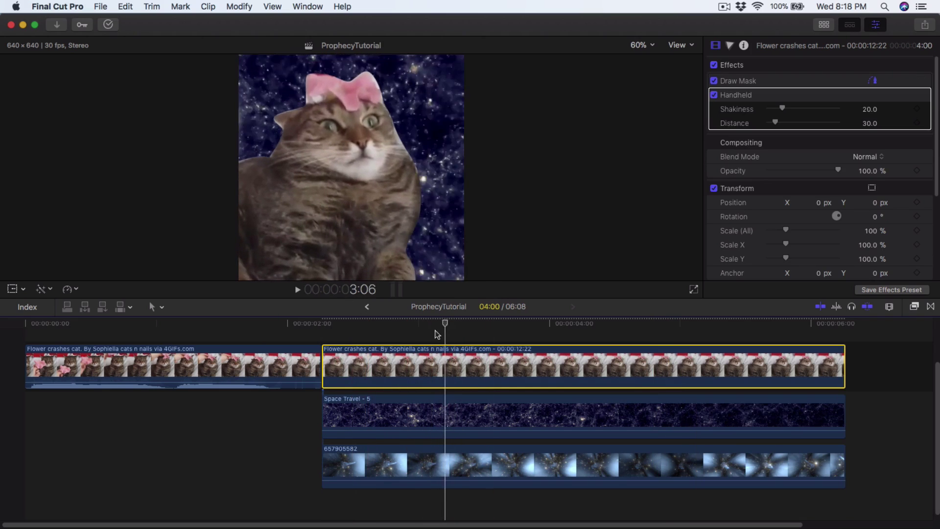
key("space")
key("space")
left_click_drag(775, 122, 809, 108)
key("space")
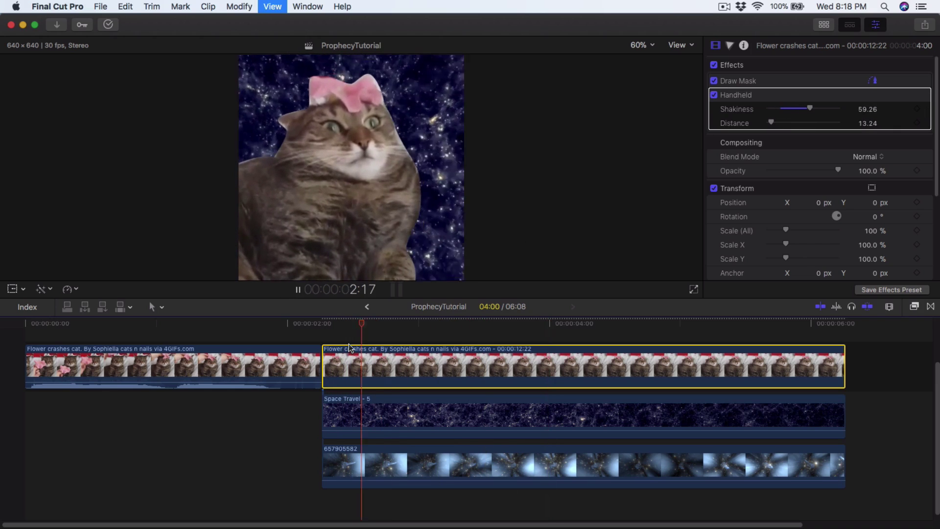
key("space")
- Raise the Handheld effect's Shakiness to 74.51 and play the freeze frame from near its start
left_click_drag(812, 109, 822, 110)
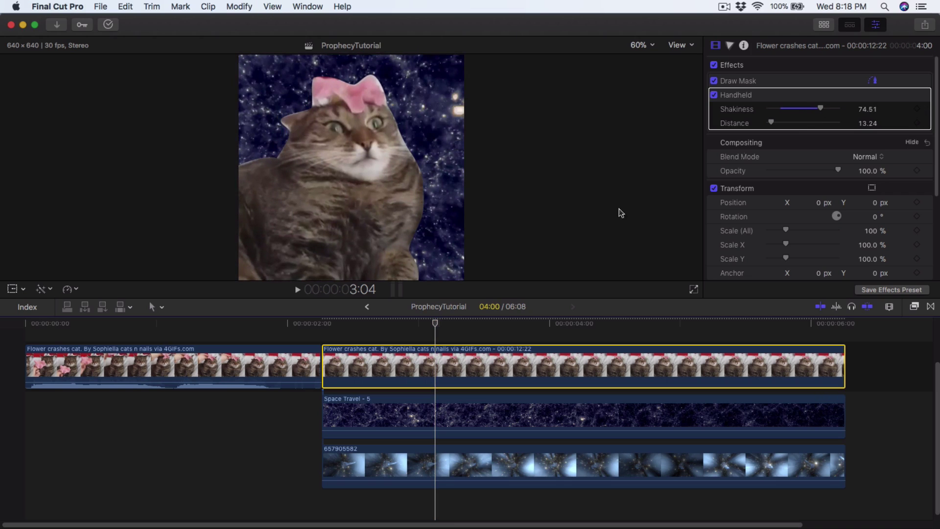
left_click(326, 324)
key("space")
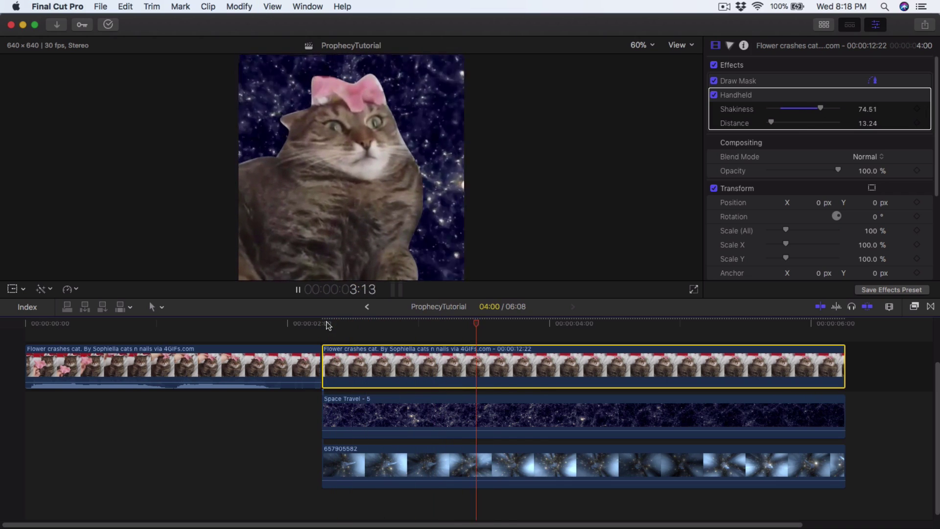
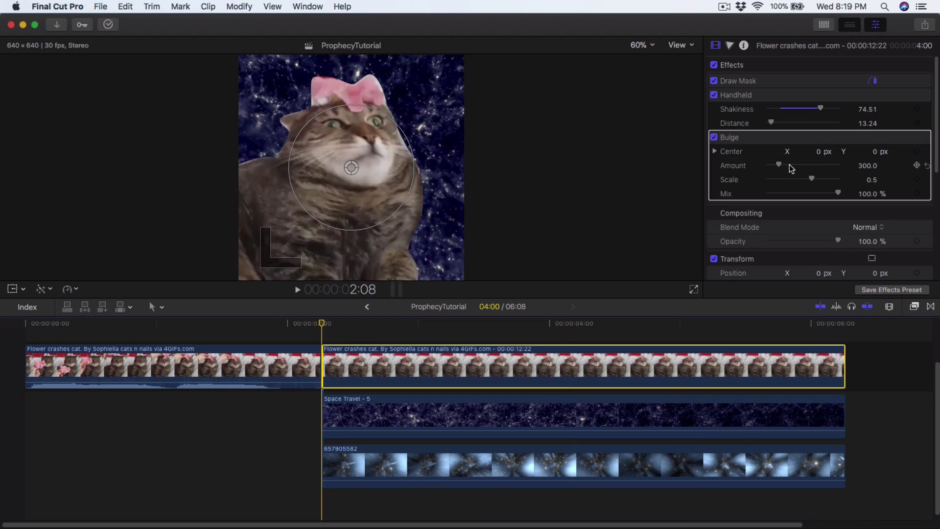
- Set the Bulge Amount to 0 at the freeze frame's start and keyframe both Amount and Scale there
left_click_drag(780, 164, 777, 164)
left_click(862, 166)
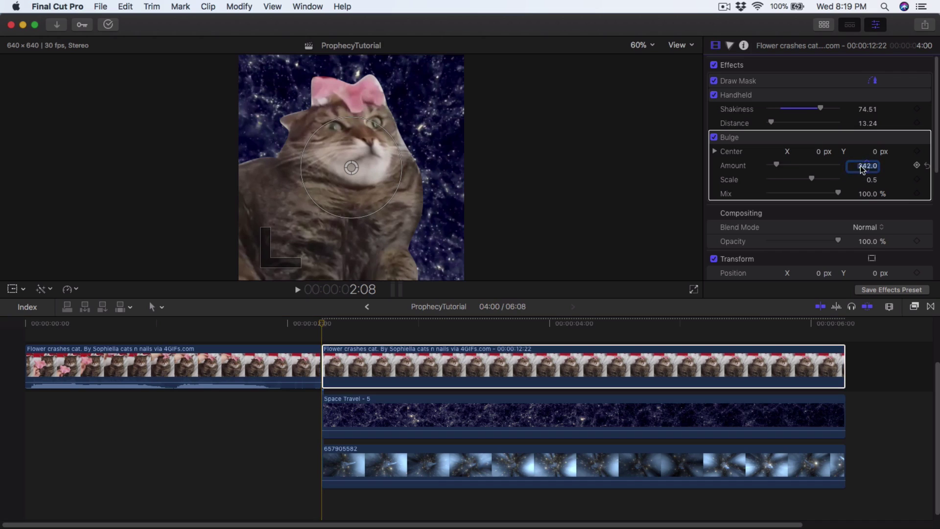
type("0")
key("Return")
left_click(273, 338)
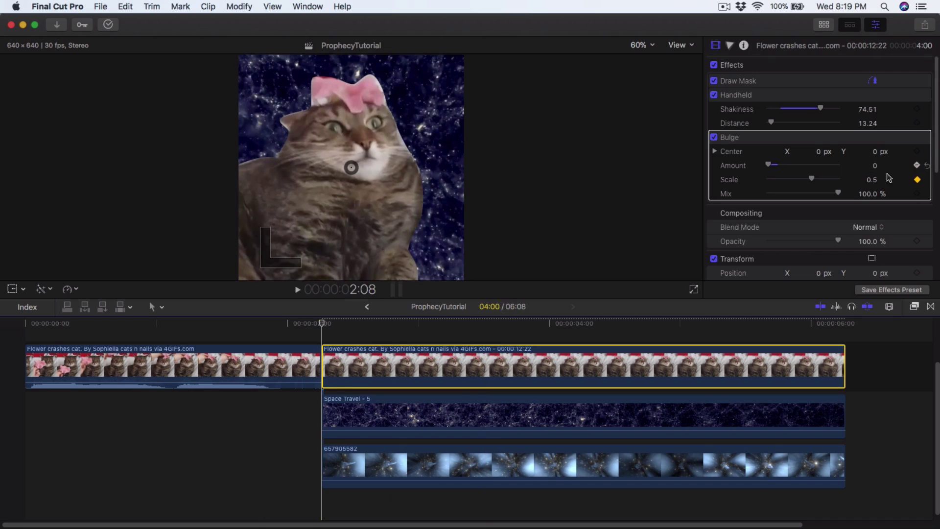
- Animate the Bulge effect by setting its Amount to 610 and Scale to 1.38 at 3:10
key("space")
key("space")
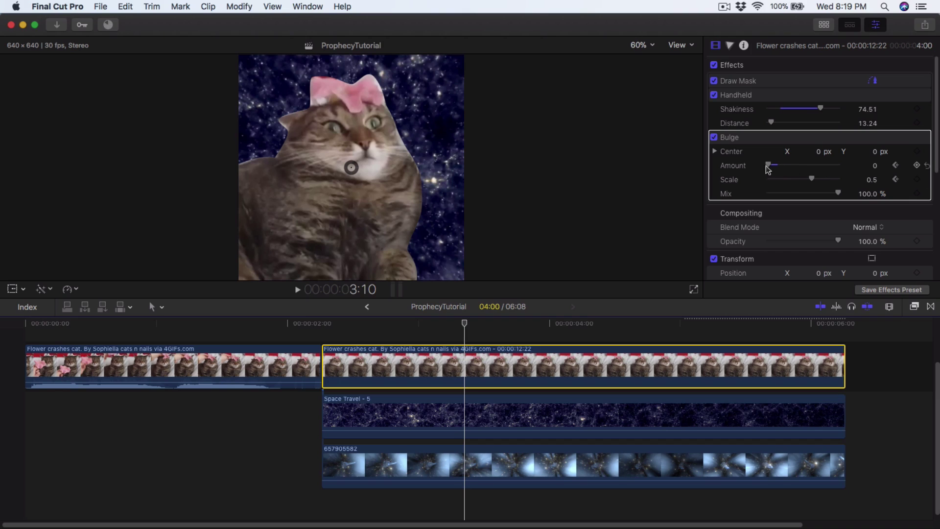
left_click_drag(769, 167, 790, 168)
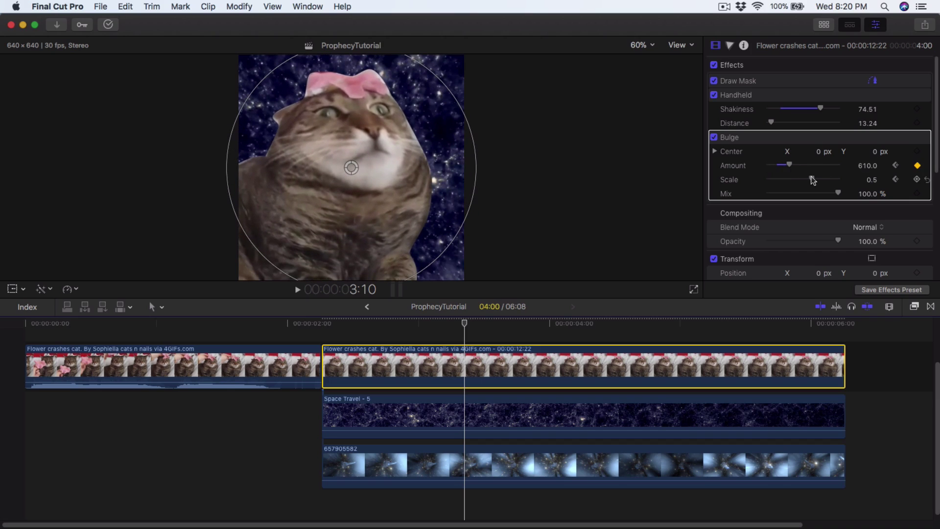
left_click_drag(825, 175, 828, 170)
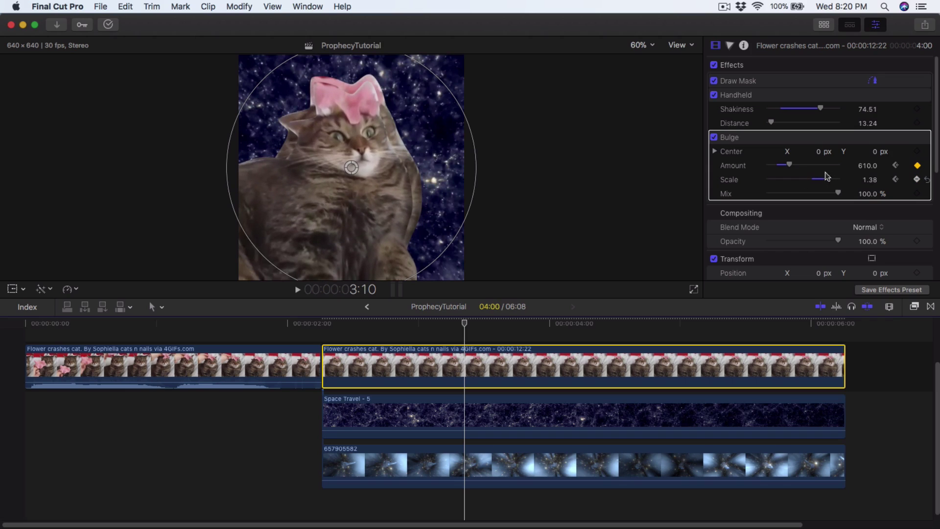
- Play the freeze frame from around its start to check the animated bulge on the cat
left_click(898, 180)
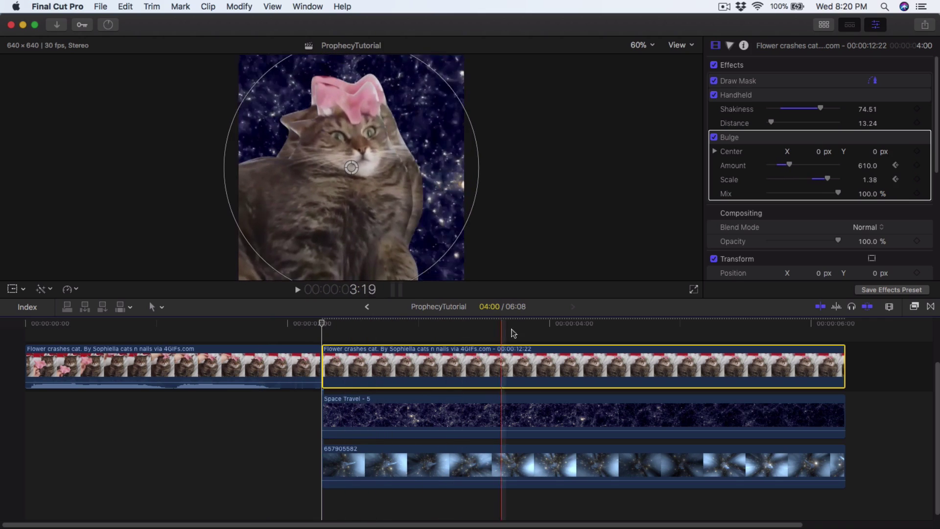
key("space")
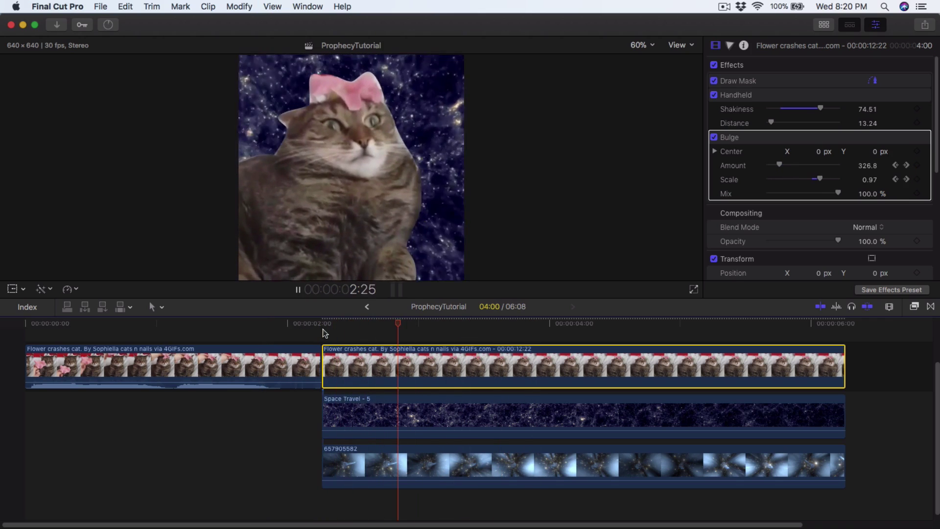
key("space")
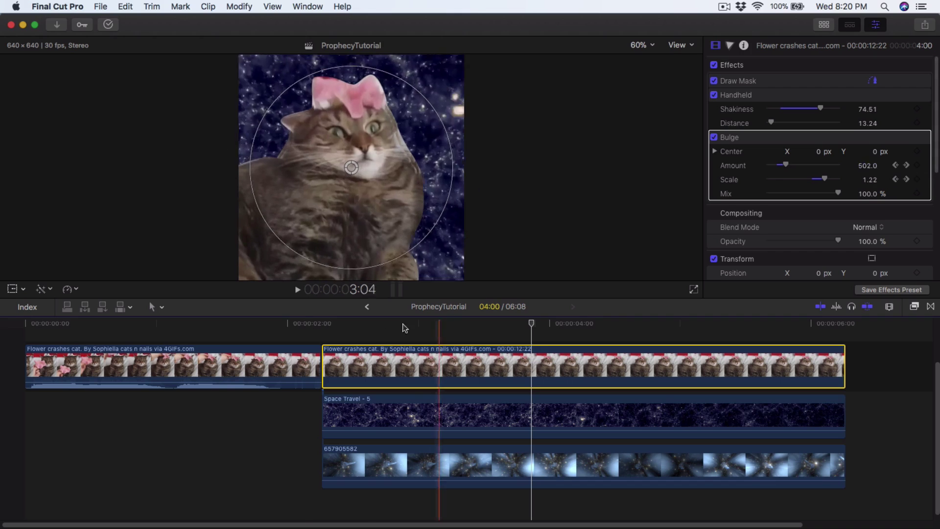
left_click(304, 324)
key("space")
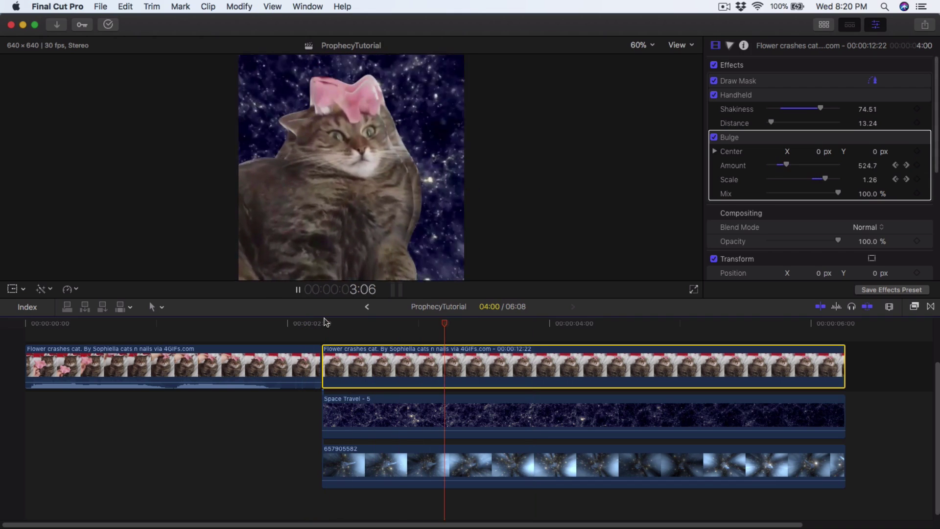
key("space")
left_click_drag(323, 323, 579, 297)
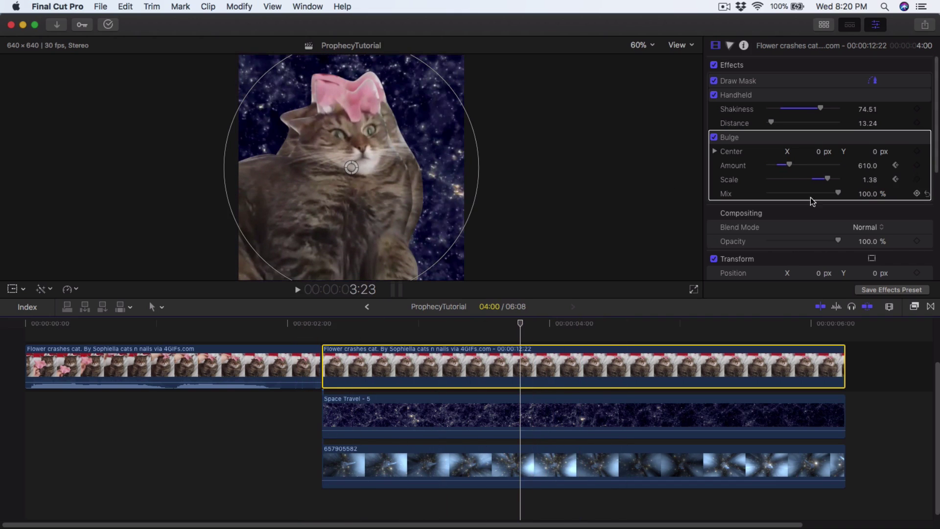
- Collapse the parameters of the Bulge and Handheld effects
left_click(912, 138)
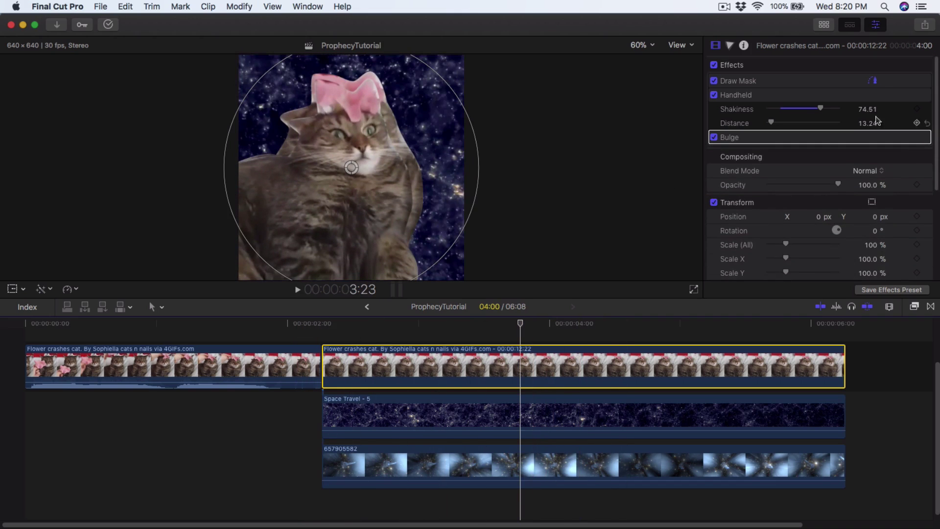
left_click(910, 95)
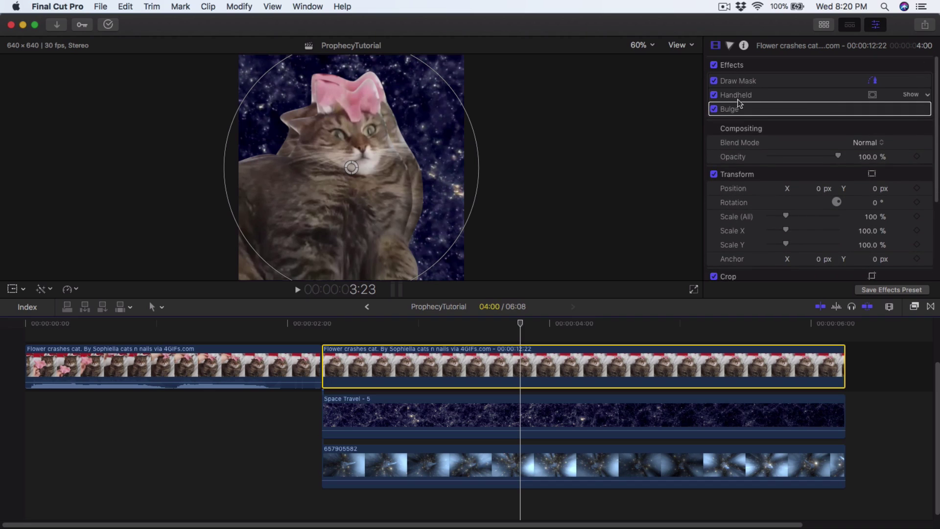
left_click(372, 329)
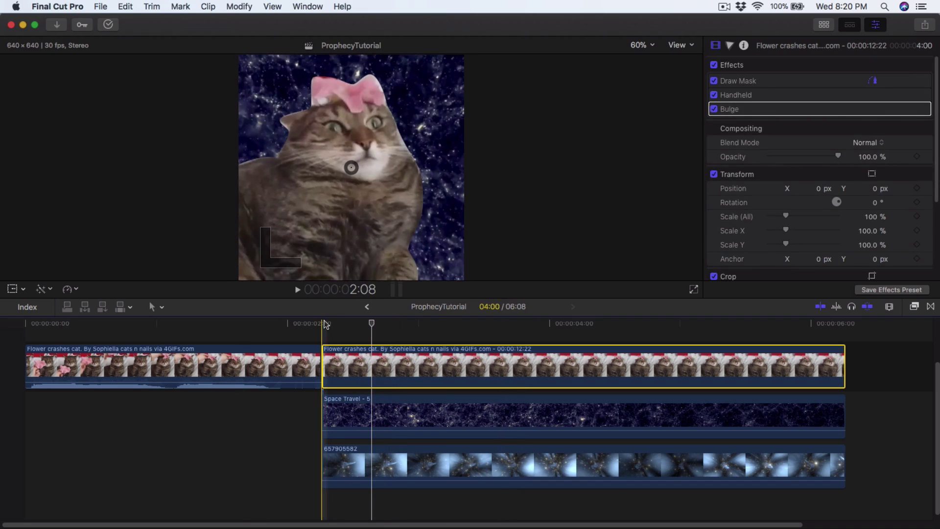
- Add the Flash transition between the cat clip and the freeze frame, preview it, and shorten it
key("ctrl+super+5")
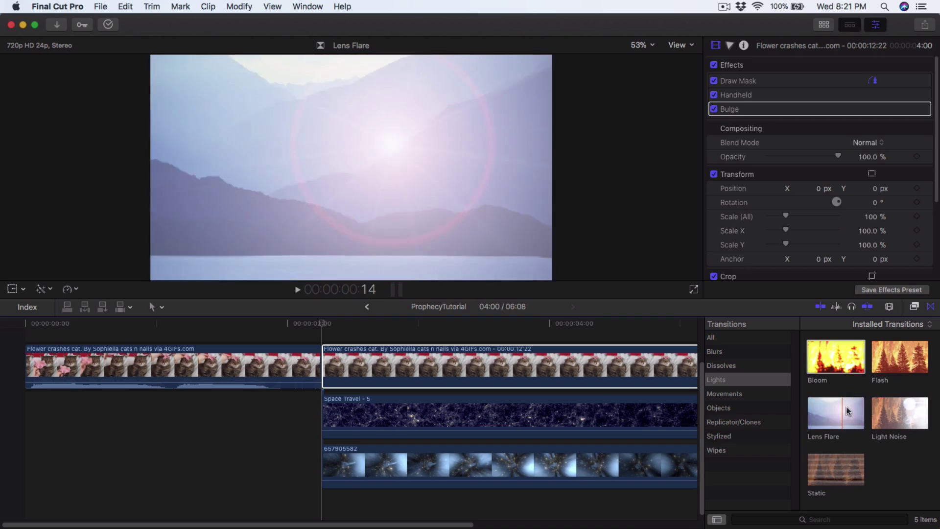
left_click_drag(886, 365, 323, 357)
key("space")
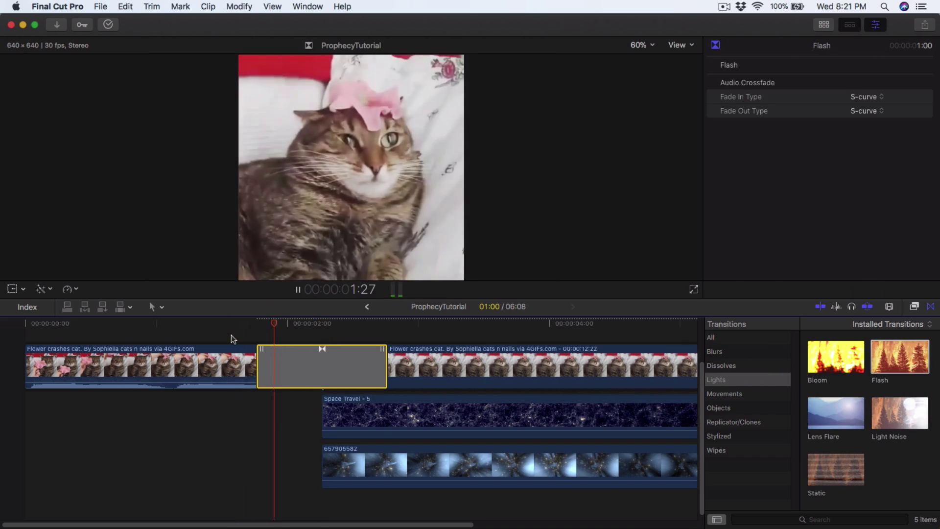
key("space")
left_click(930, 307)
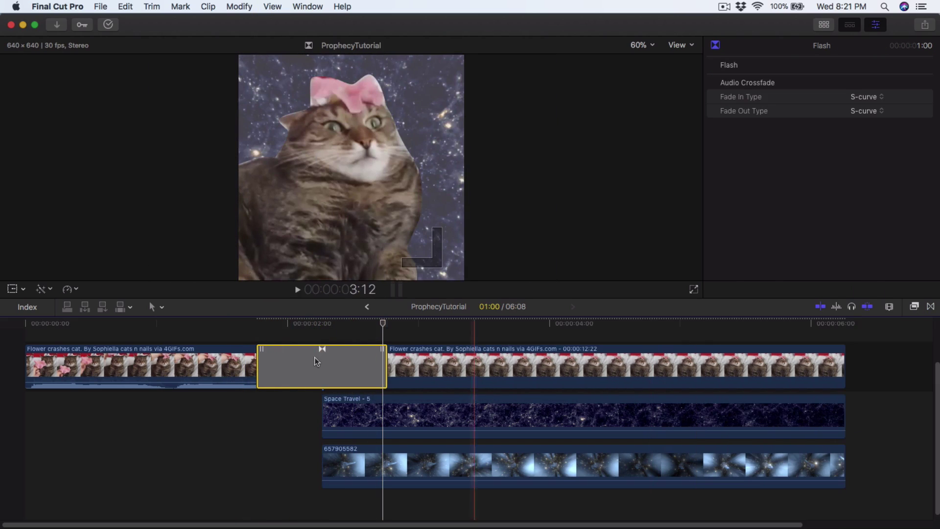
left_click_drag(261, 359, 284, 359)
left_click(290, 324)
- Keyframe the freeze frame's opacity from 100% at its start at 2:08 to 65.66% at 2:29
left_click(412, 365)
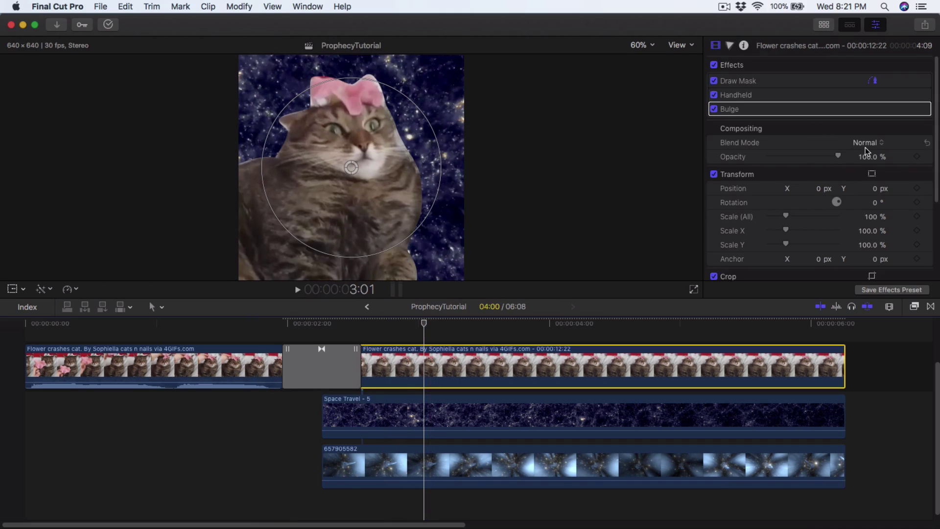
left_click(321, 324)
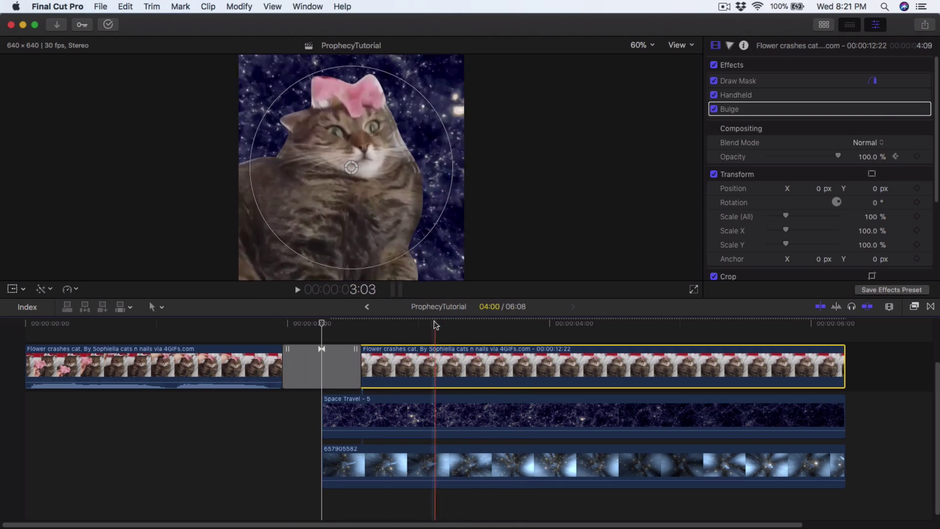
left_click(416, 322)
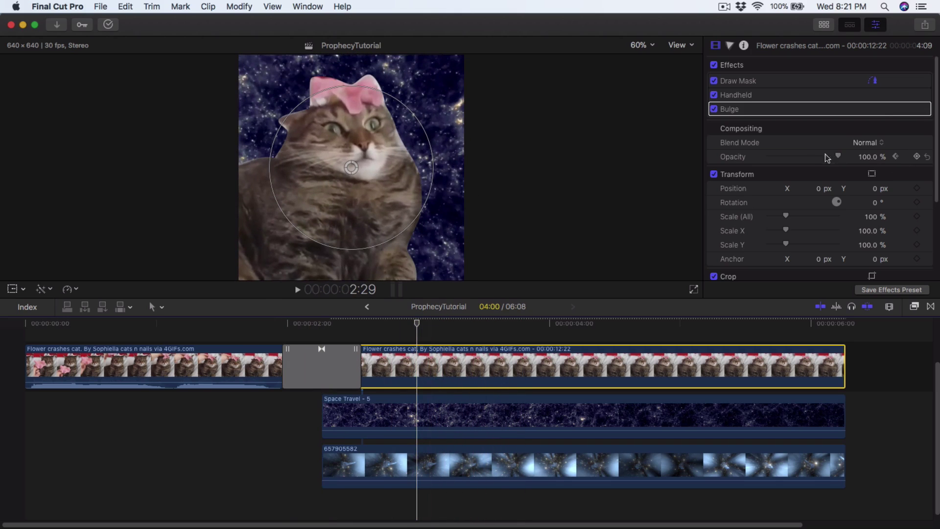
left_click_drag(830, 158, 807, 157)
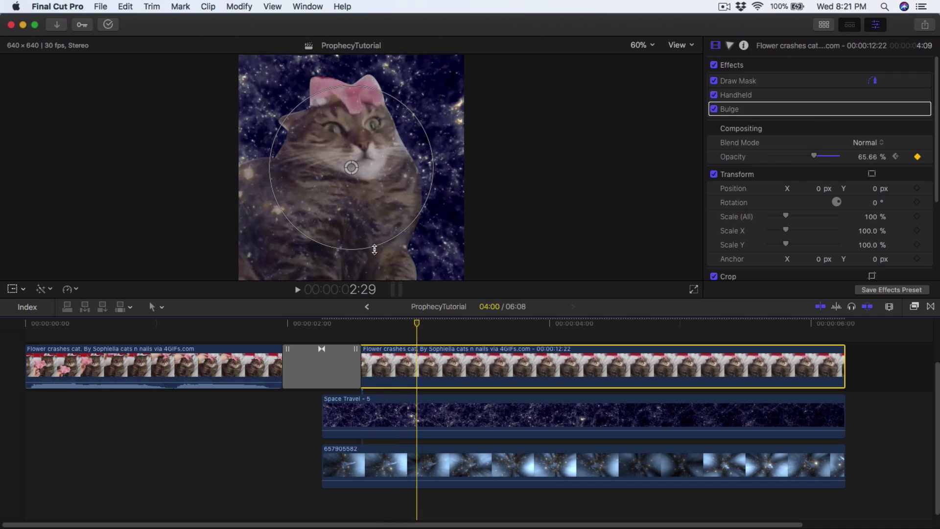
- Set the Space Travel - 5 clip's blend mode to Add, trying Lighten for comparison
mouse_move(408, 324)
left_mouse_down()
mouse_move(353, 327)
mouse_move(396, 331)
left_mouse_up()
left_click(402, 410)
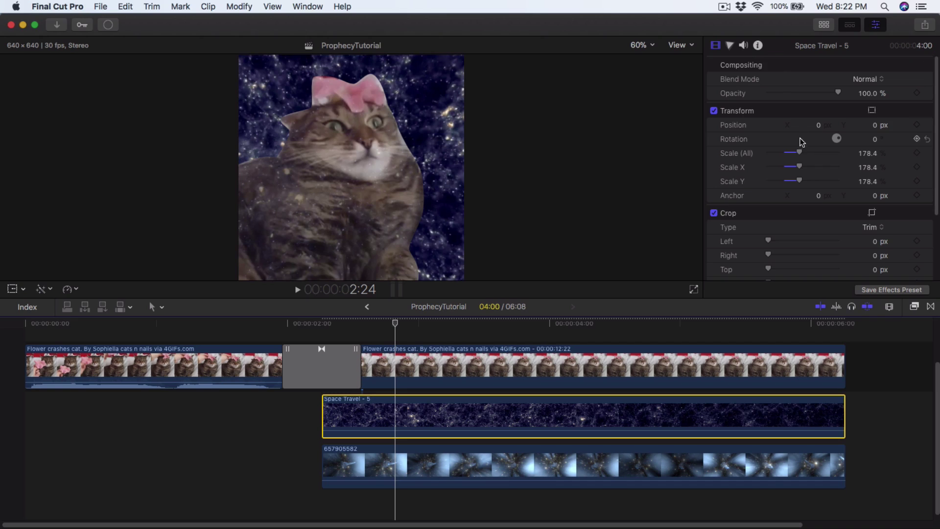
left_click(864, 79)
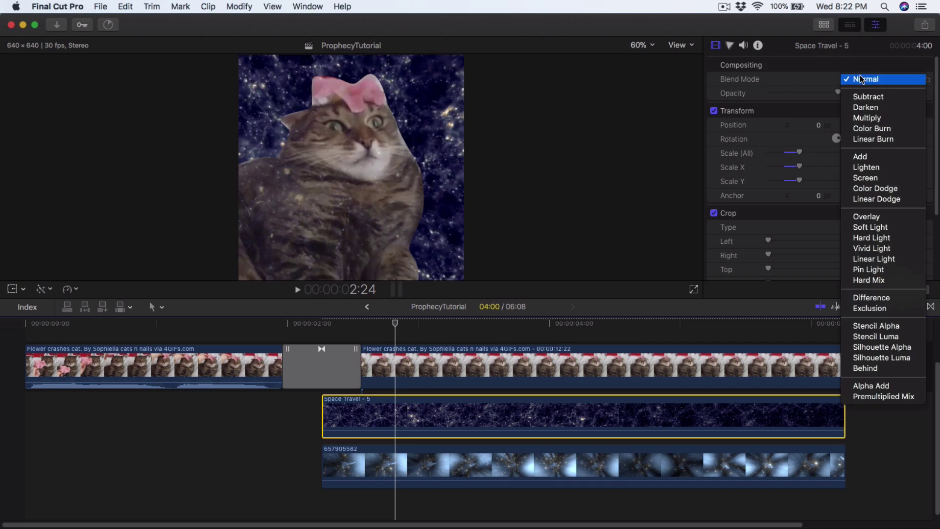
left_click(862, 157)
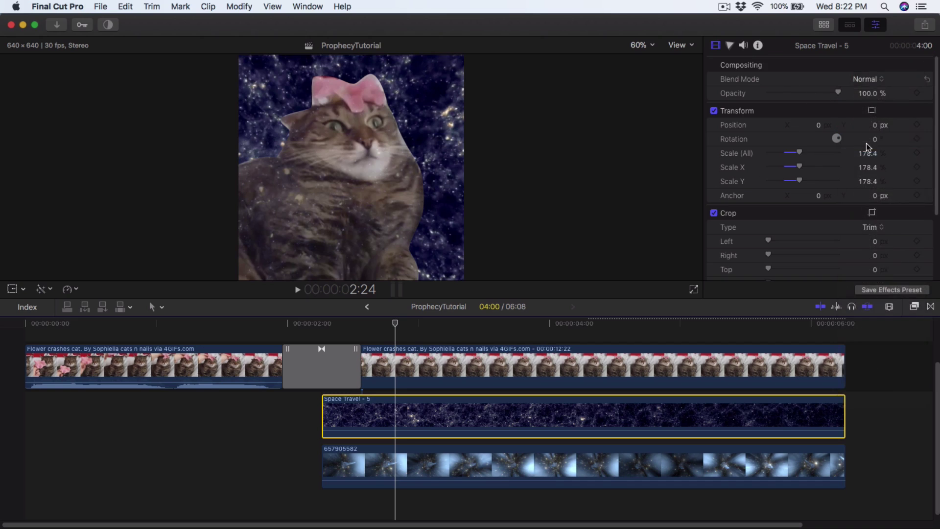
left_click(879, 81)
left_click(876, 89)
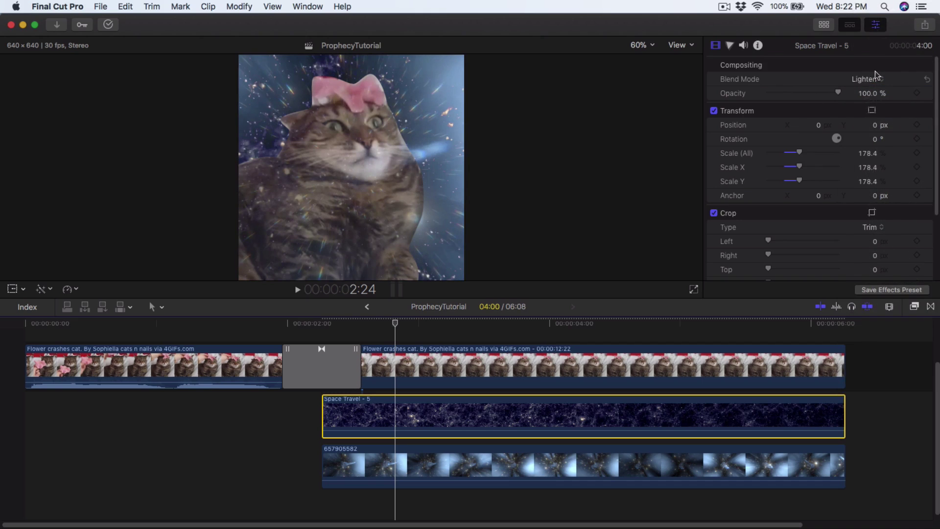
left_click(876, 76)
left_click(875, 68)
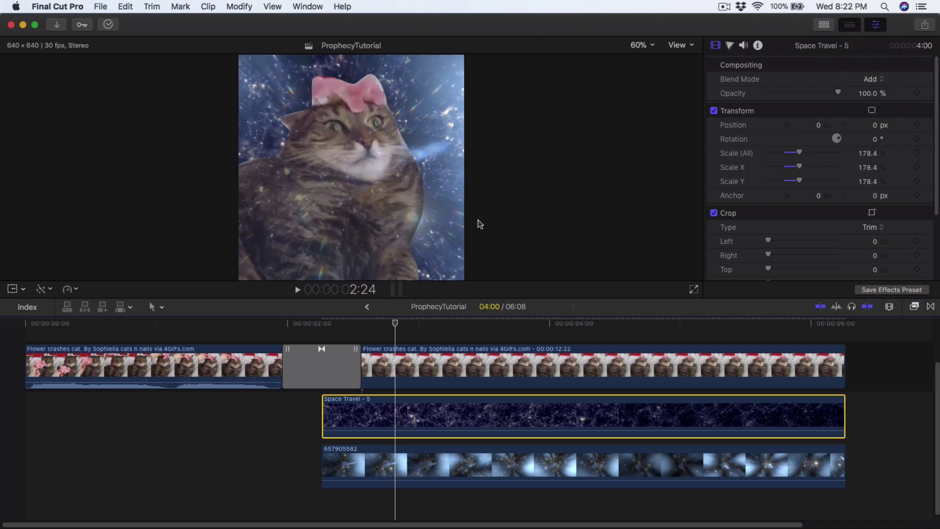
- Play the video from just before the freeze frame to check the transition and the blended space backgrounds
left_click_drag(396, 322, 301, 325)
key("space")
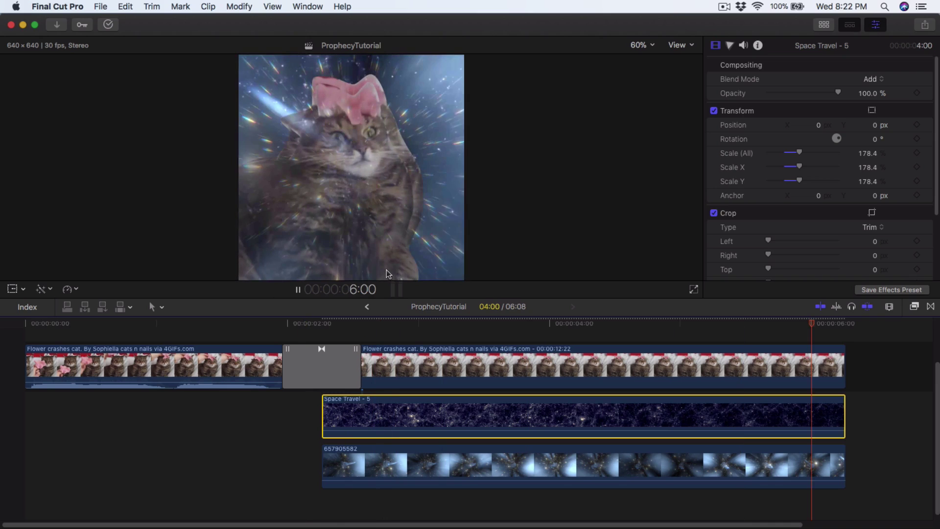
left_click(387, 323)
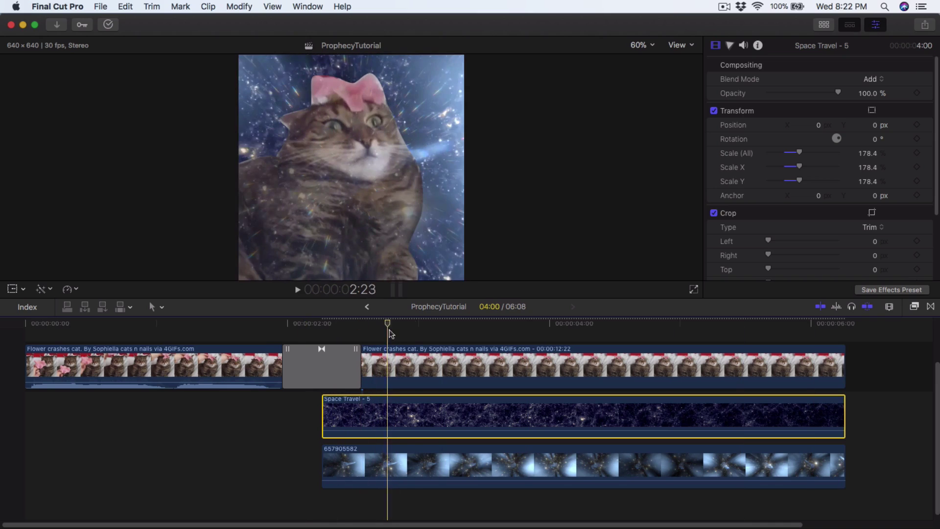
- Show the media browser and place the Hans Zimmer - Mountains track beneath the video at the timeline's start
left_click(873, 26)
left_click(824, 25)
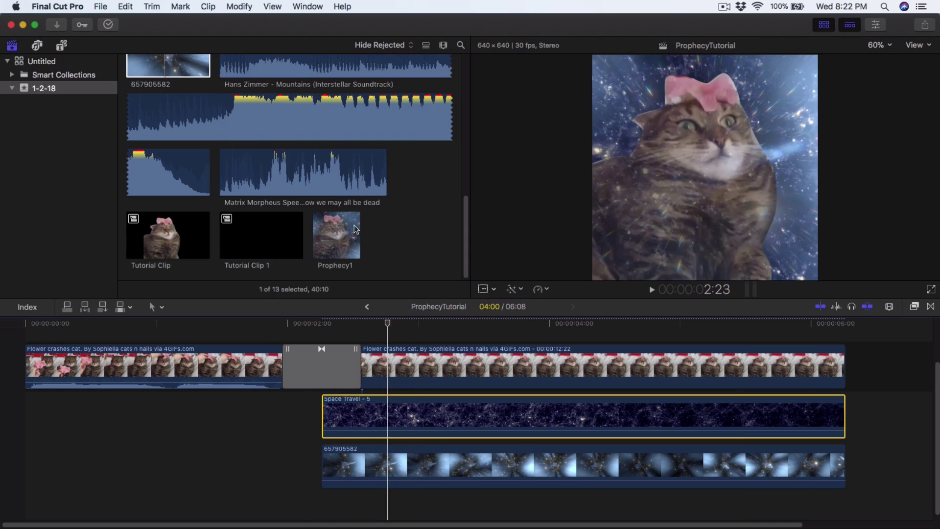
scroll(386, 233, "up", 3)
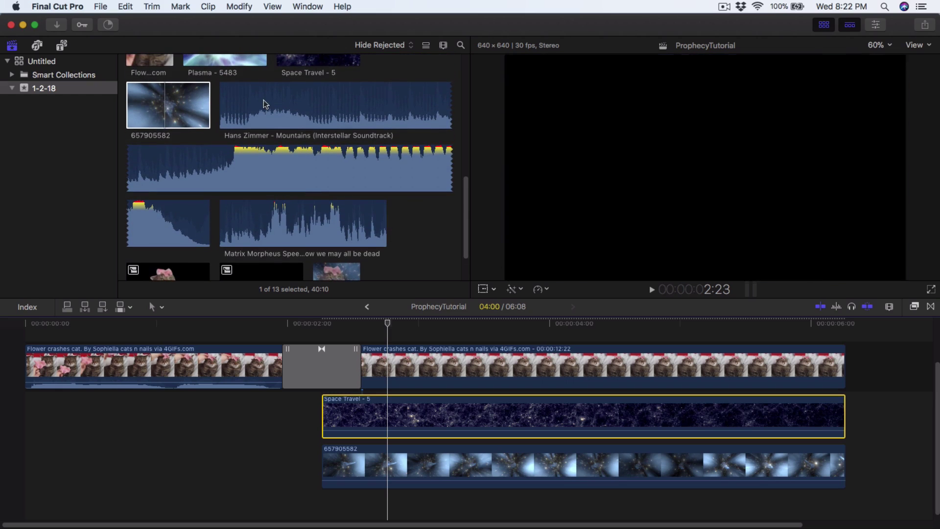
left_click(265, 107)
left_click_drag(260, 107, 232, 500)
scroll(260, 427, "down", 2)
left_click_drag(294, 473, 29, 482)
- Cut the music at about 2:00, delete the quiet first part, and move the loud part to the timeline's start
key("shift+z")
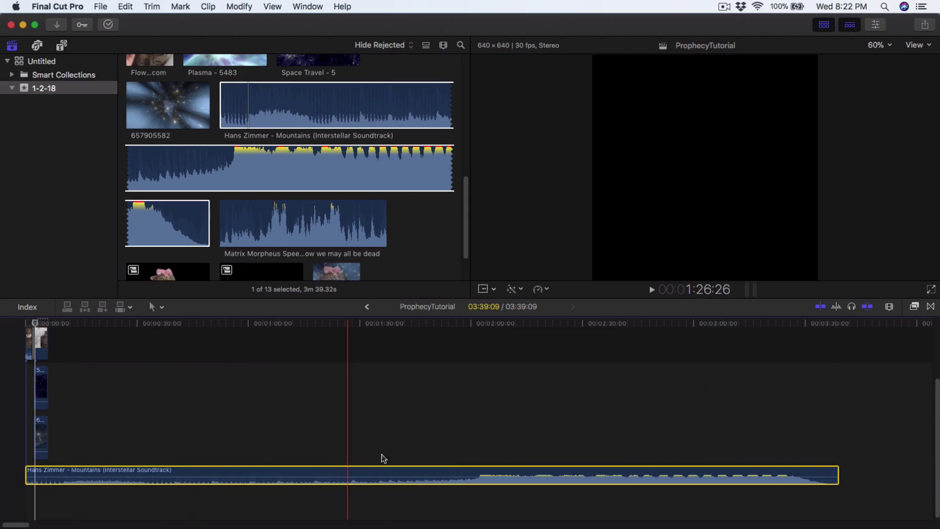
key("b")
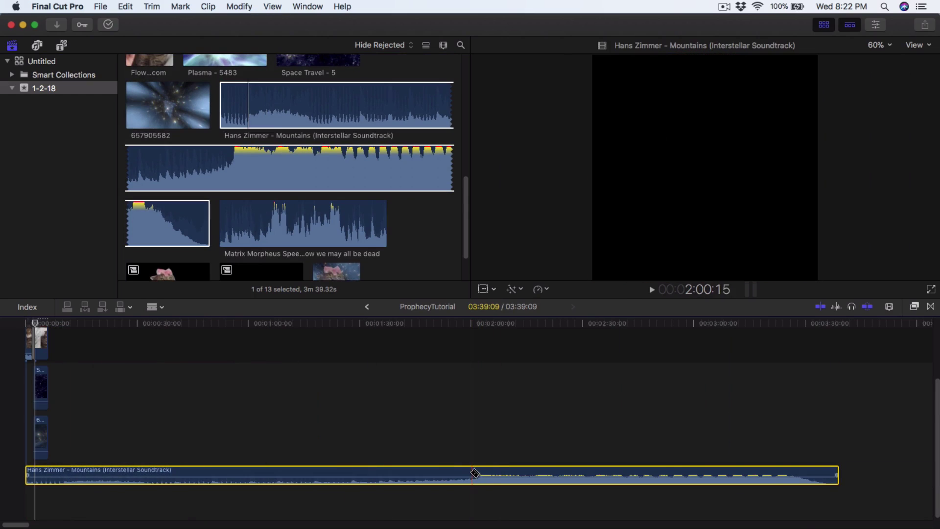
left_click(469, 474)
key("a")
key("s")
left_click(453, 475)
key("Delete")
left_click(472, 377)
left_click_drag(473, 377, 29, 476)
- Delete the long gap after the freeze frame and trim the music to end with the video at 6:08
left_click(143, 347)
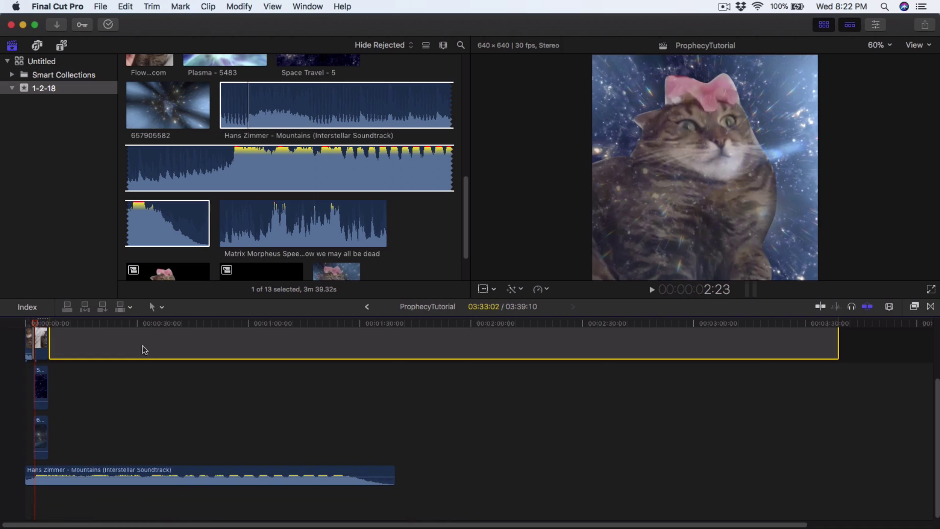
key("Delete")
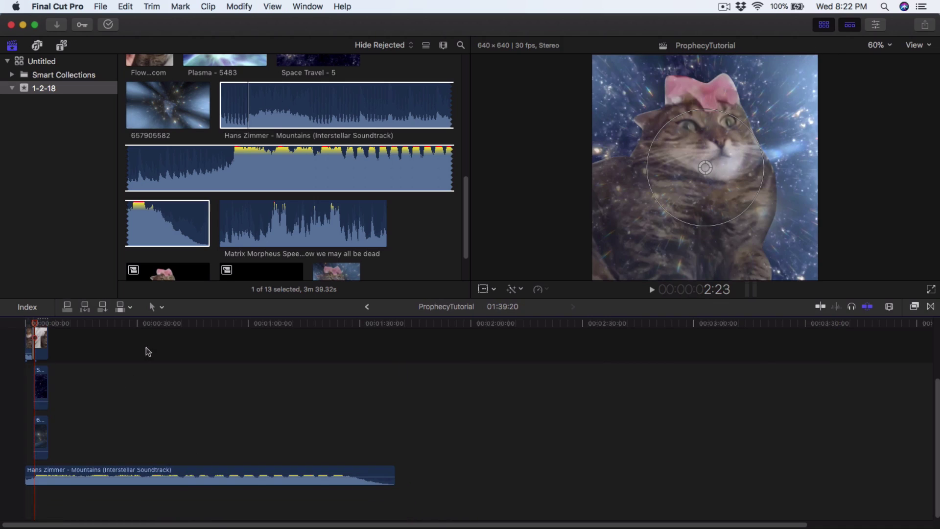
key("b")
left_click(48, 474)
key("a")
left_click_drag(64, 462, 178, 353)
key("Delete")
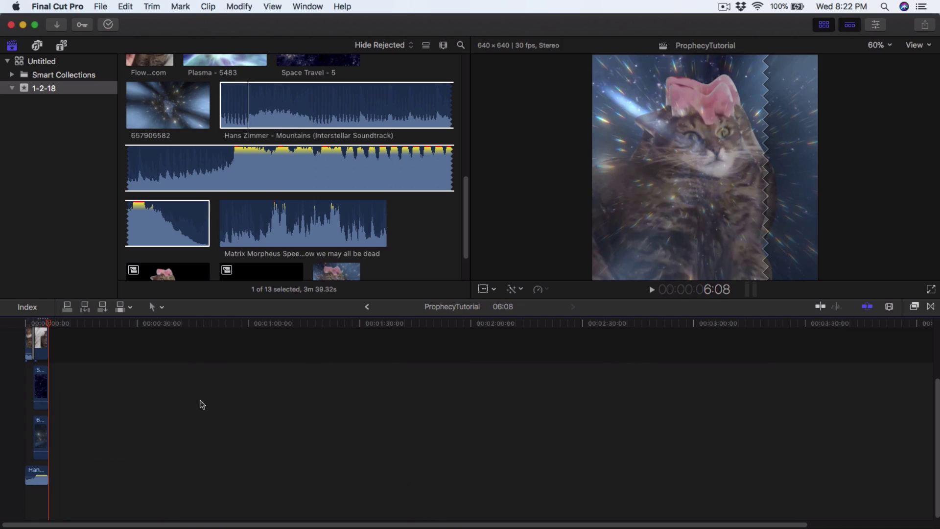
- Shift the trimmed music clip to begin about one second into the video
key("shift+z")
left_click_drag(121, 475, 234, 473)
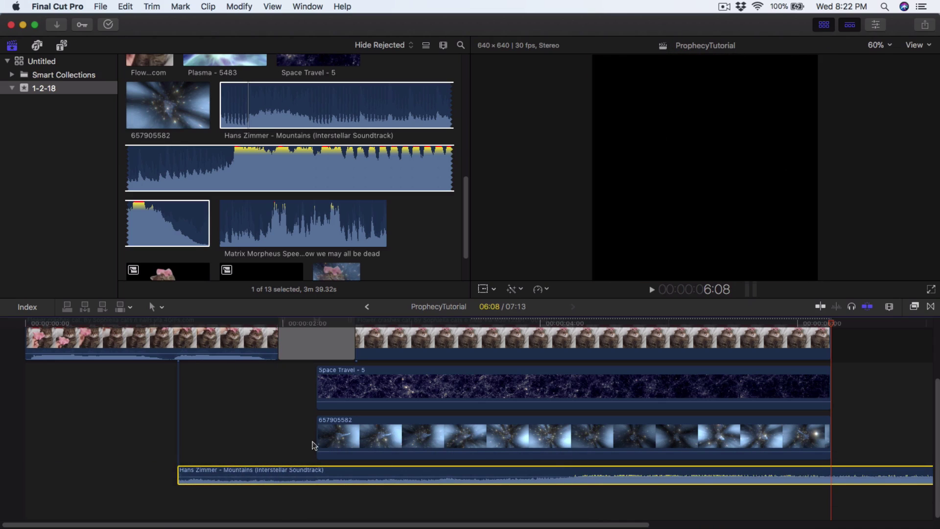
- Play back around the transition and trim the music's start to just before the space backgrounds begin
left_click(297, 321)
key("space")
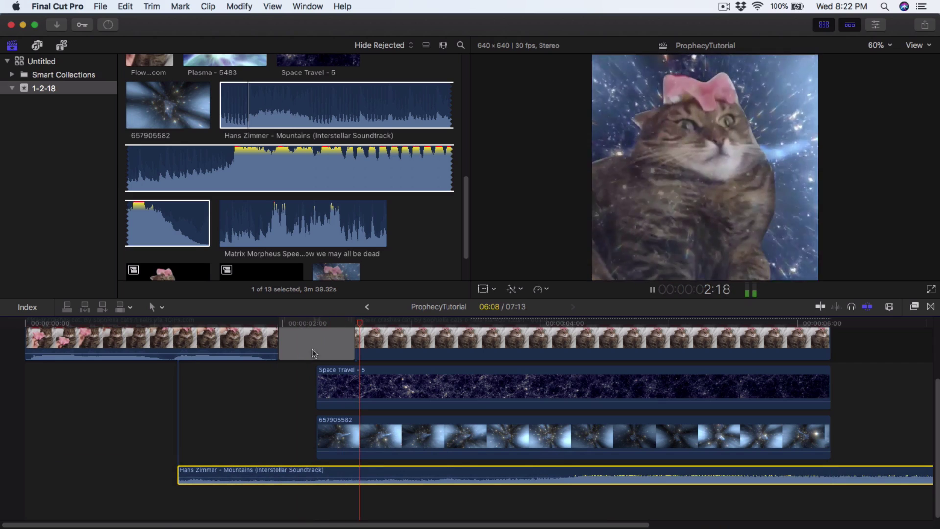
key("space")
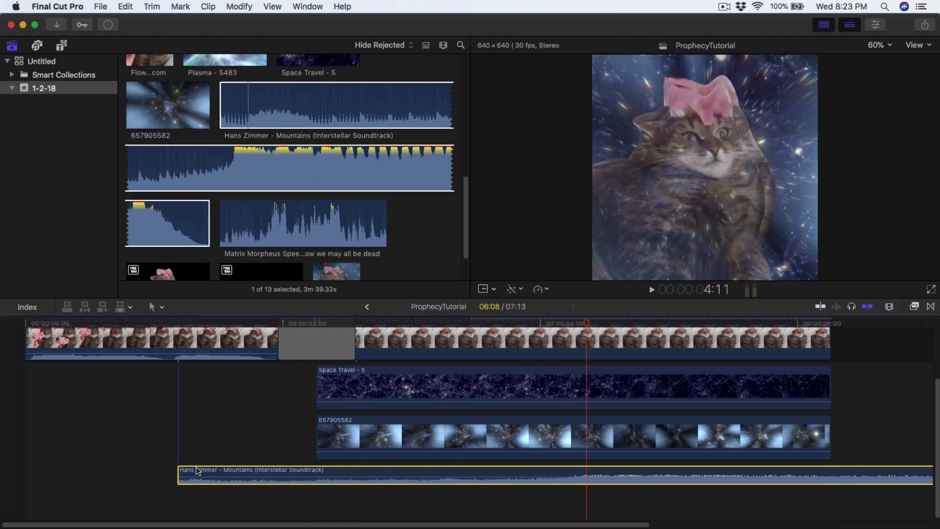
left_click_drag(179, 472, 323, 474)
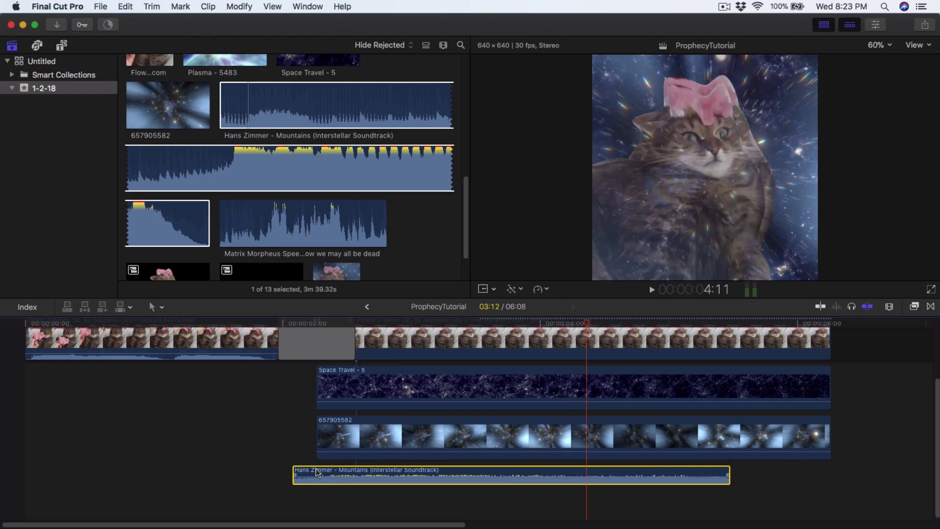
left_click(316, 322)
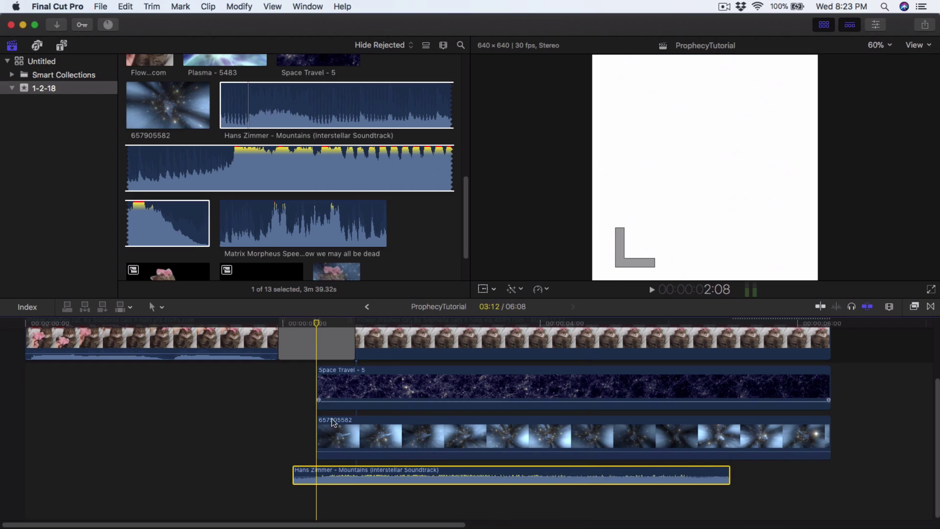
- Lower the music to -10 dB and extend its start back to the beginning of the flash transition
left_click_drag(336, 474, 336, 478)
left_click_drag(310, 324, 351, 327)
left_click_drag(304, 472, 301, 472)
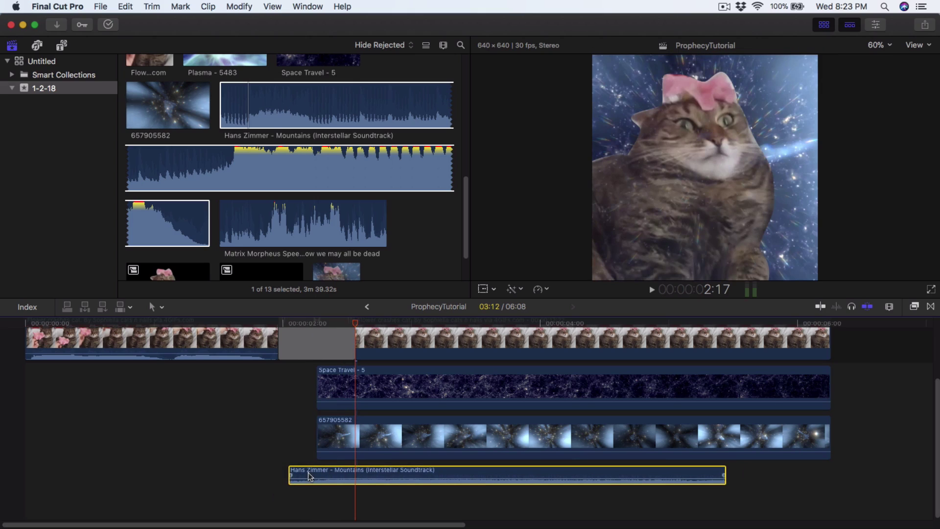
mouse_move(290, 475)
left_mouse_down()
mouse_move(310, 474)
mouse_move(280, 474)
left_mouse_up()
left_click(306, 325)
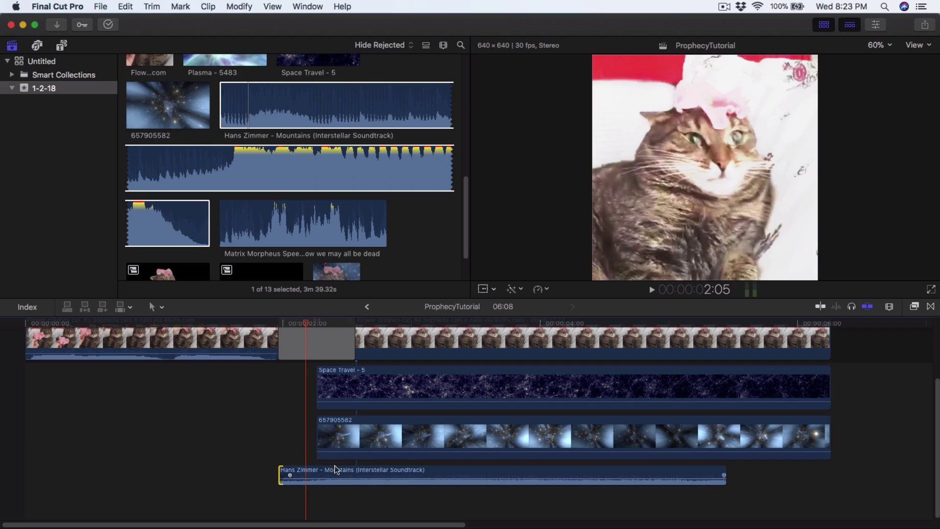
- Show the music clip's audio settings and add volume keyframes at 2:05 and 2:08
left_click(322, 478)
left_click(851, 28)
left_click(876, 25)
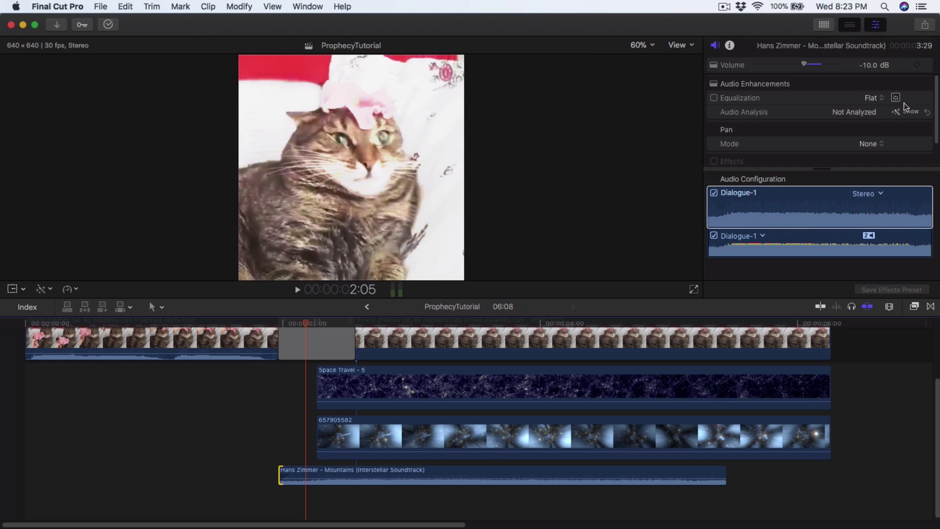
left_click(917, 64)
mouse_move(308, 322)
left_mouse_down()
mouse_move(330, 323)
mouse_move(316, 324)
left_mouse_up()
left_click(917, 65)
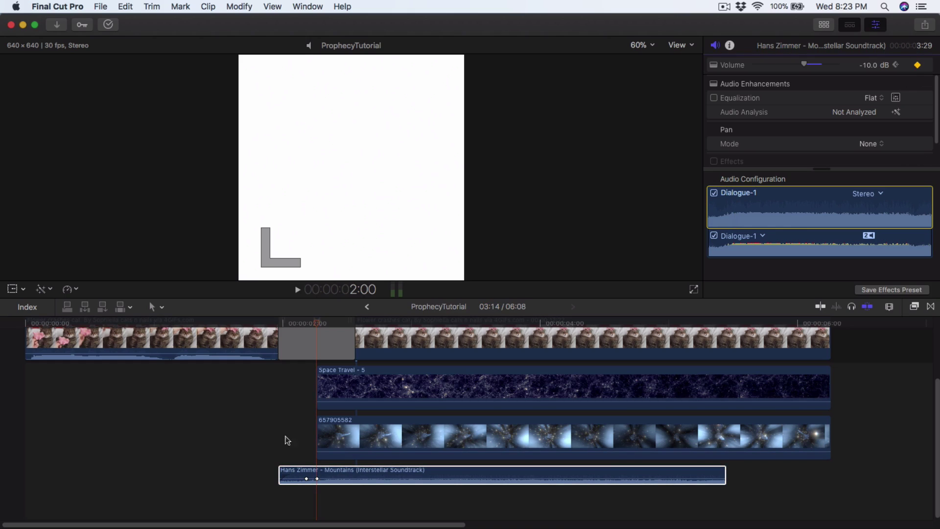
- Raise the music to -7 dB after the second keyframe and lower its opening to -21 dB
left_click(350, 478)
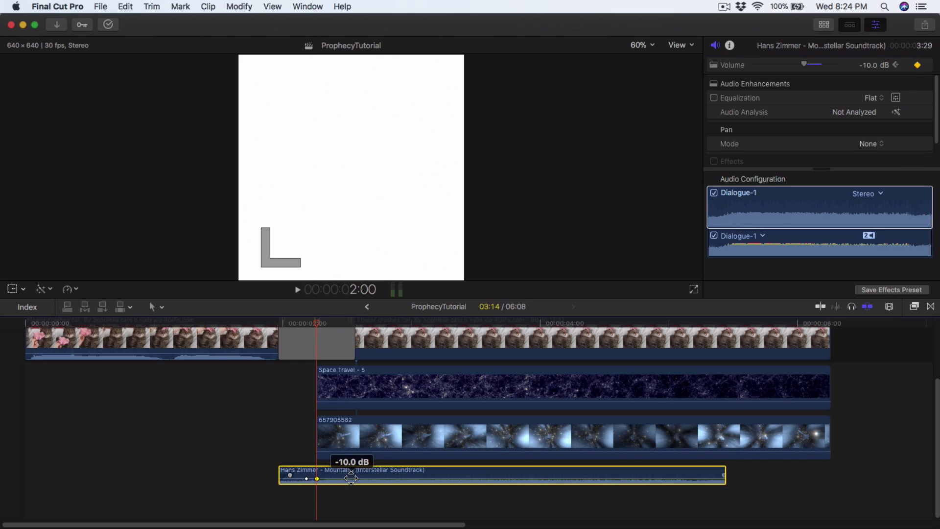
left_click_drag(352, 475, 352, 476)
mouse_move(290, 480)
left_mouse_down()
mouse_move(333, 483)
mouse_move(293, 474)
left_mouse_up()
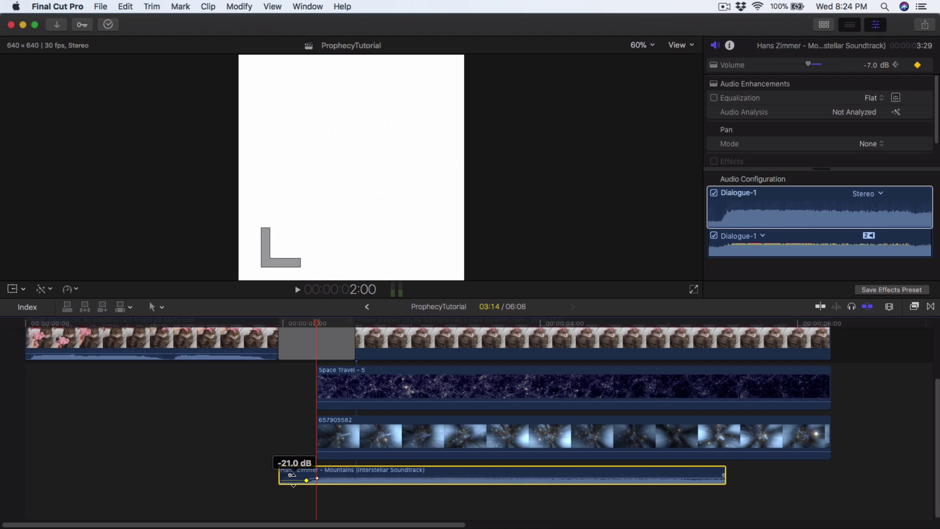
- Play back the flash transition repeatedly to check the music's volume ramp
left_click_drag(275, 319, 260, 323)
key("space")
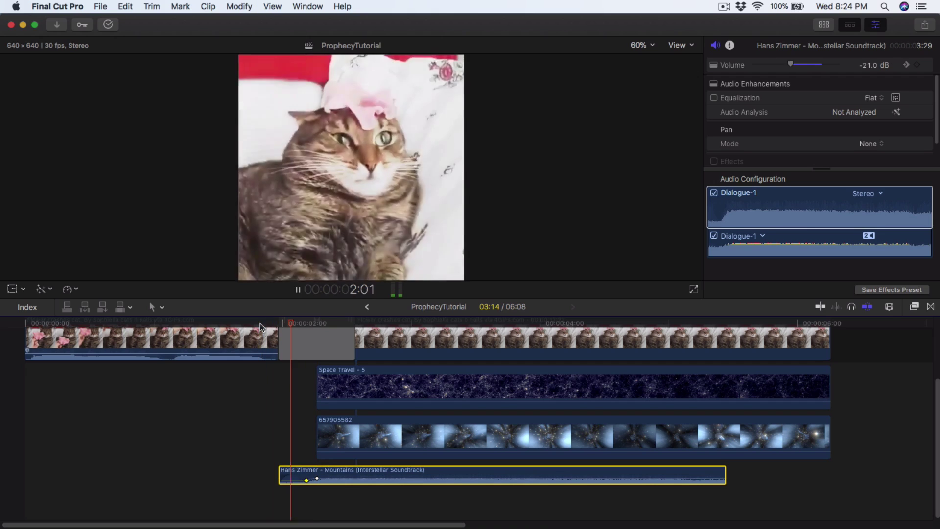
key("space")
key("space")
left_click(265, 323)
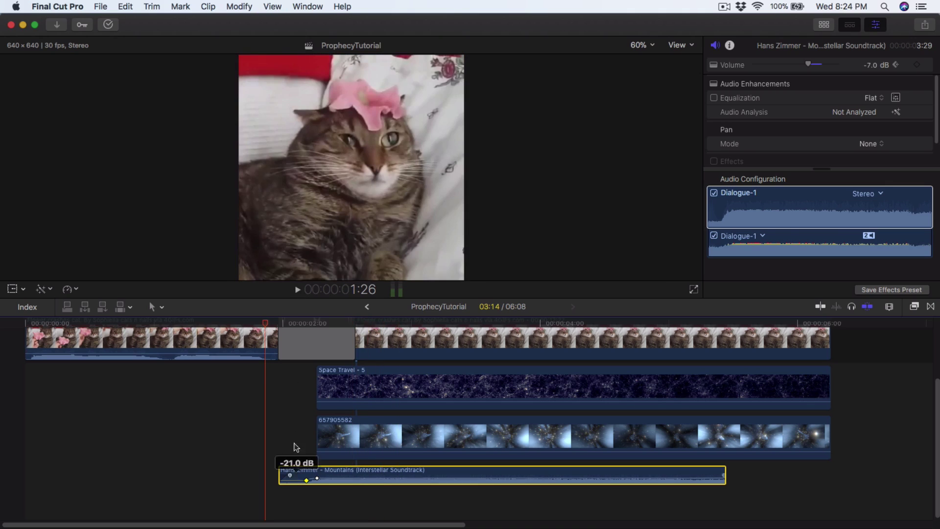
left_click(290, 324)
left_click(291, 480)
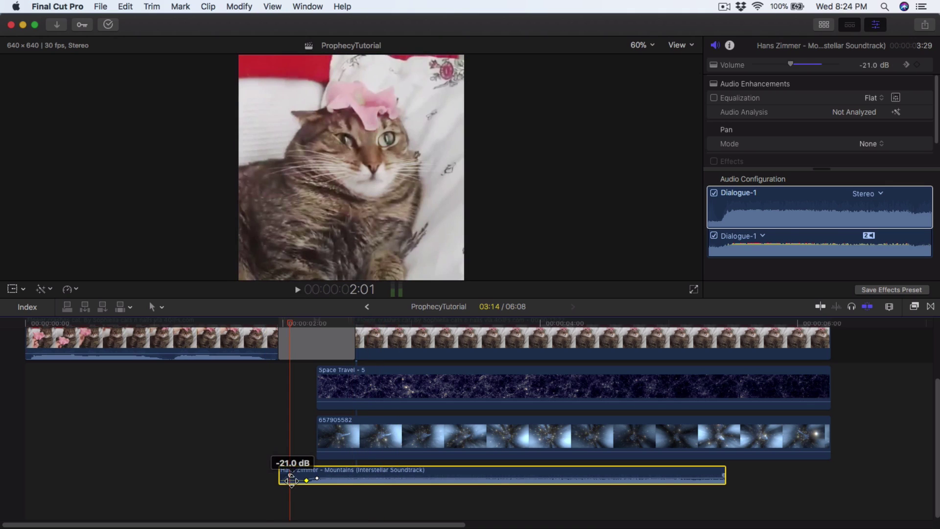
mouse_move(292, 481)
left_mouse_down()
mouse_move(313, 480)
mouse_move(301, 480)
left_mouse_up()
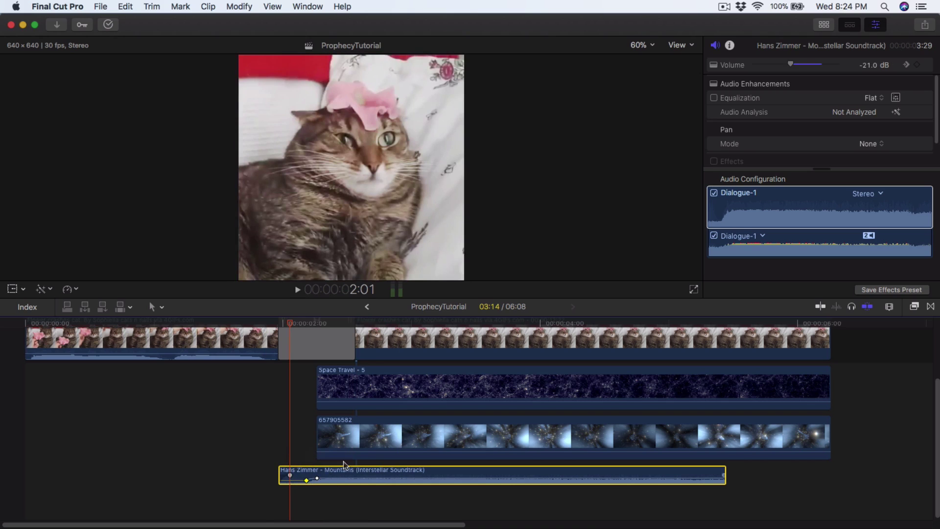
left_click_drag(292, 322, 263, 323)
key("space")
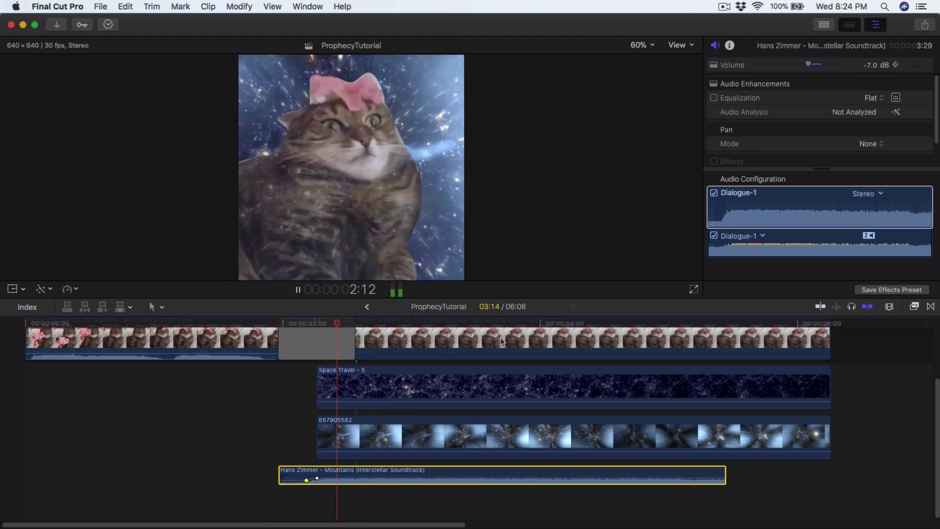
- Show the media browser, add the Matrix Morpheus speech beneath the music at the timeline's start, and fit the timeline
key("super+4")
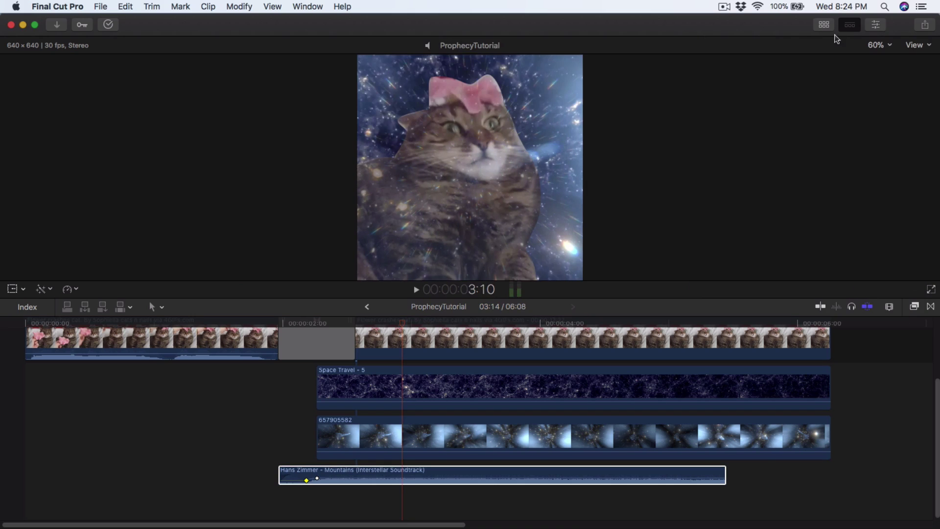
key("ctrl+super+1")
left_click_drag(343, 181, 8, 512)
key("shift+z")
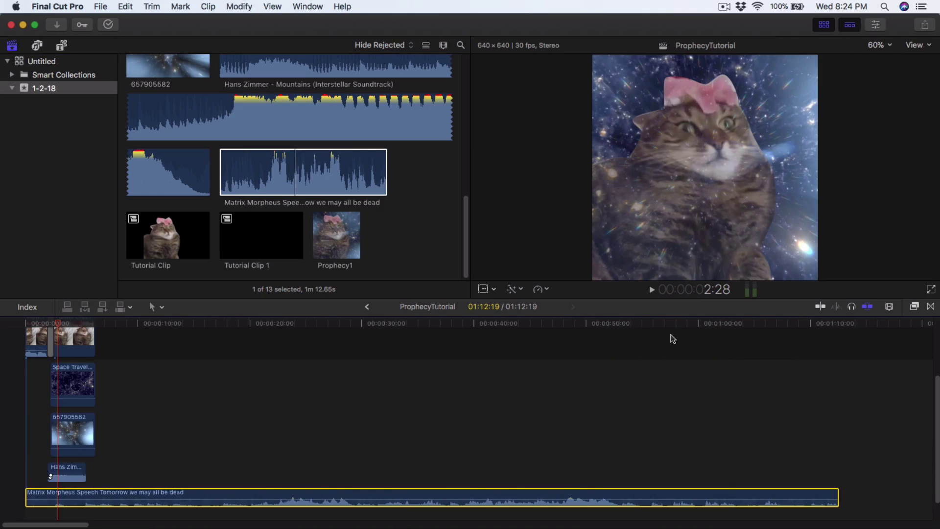
- Cut the speech at 57:08, delete the part before it, and move the remainder to the timeline's start
left_click_drag(604, 325, 667, 325)
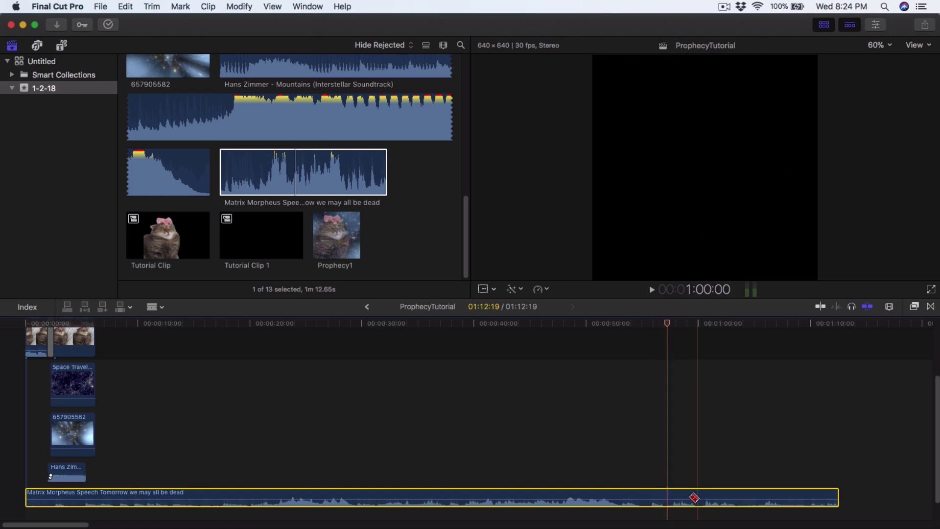
left_click(668, 494)
key("a")
left_click(623, 495)
key("Delete")
left_click_drag(668, 384, 72, 495)
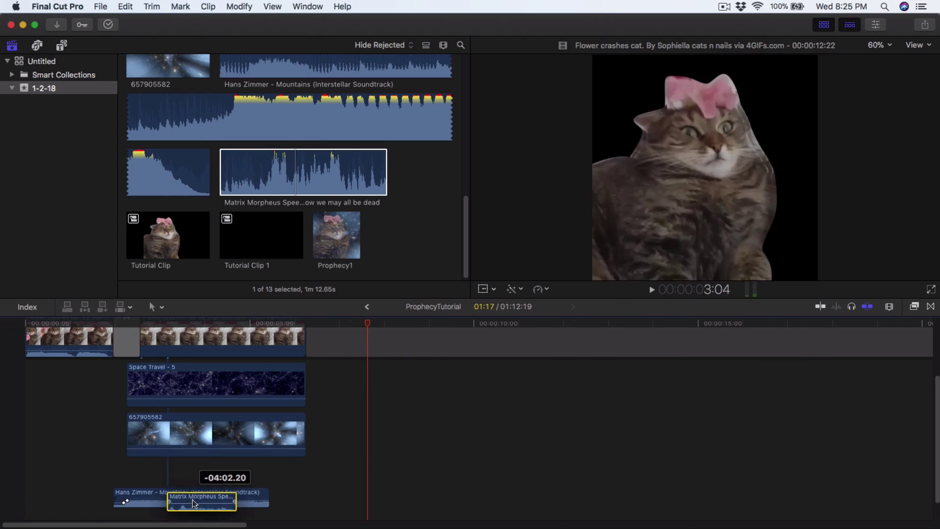
- Place a short excerpt of the speech about three seconds in and lower the music to -12 dB
left_click_drag(171, 524, 182, 517)
scroll(185, 461, "down", 3)
left_click(175, 453)
left_click_drag(172, 453, 172, 453)
left_click(142, 324)
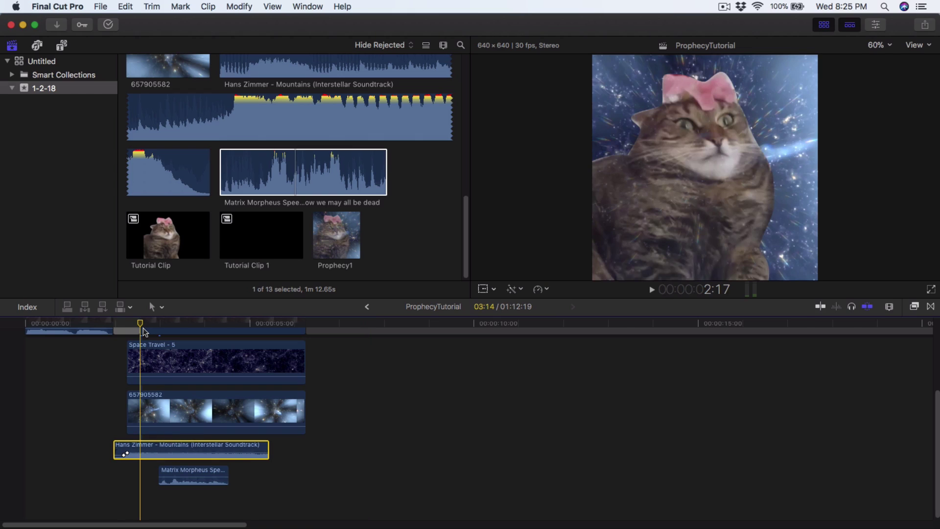
key("super+equal")
left_click_drag(145, 450, 145, 453)
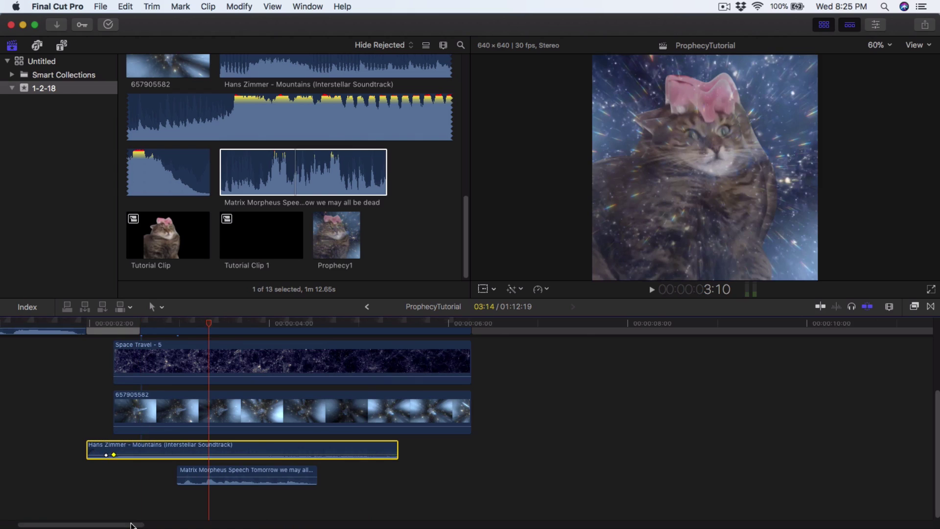
- Play back the video from about two seconds to check the music and speech mix
left_click_drag(131, 525, 103, 525)
left_click(202, 322)
key("space")
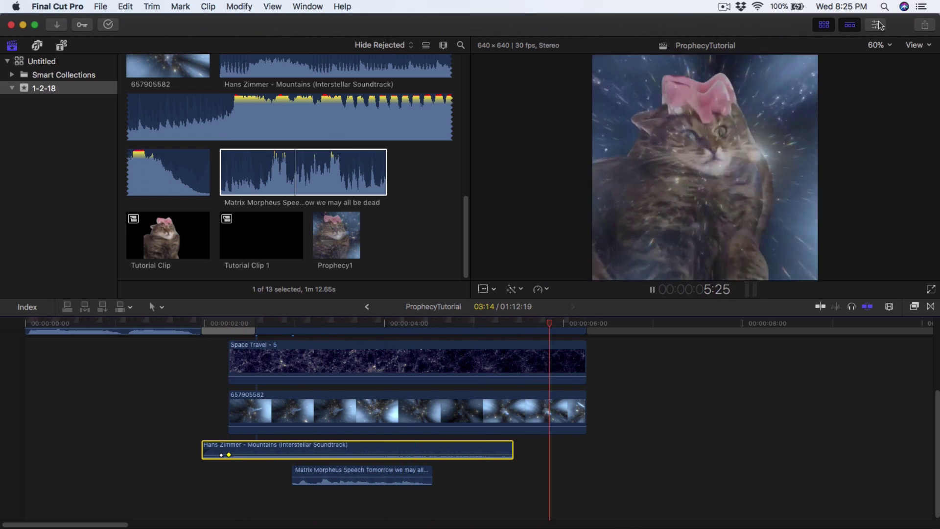
key("space")
- Hide the media browser and delete the long gap after the freeze frame
left_click(824, 28)
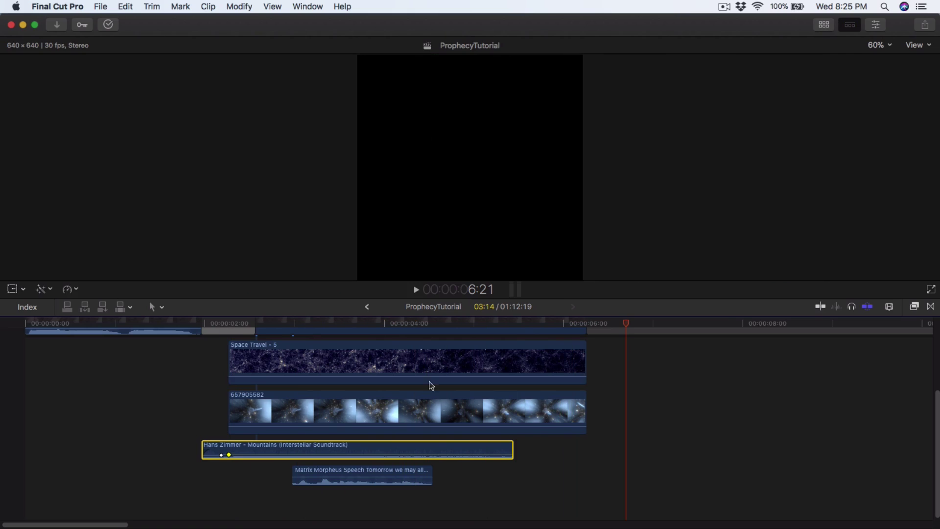
scroll(399, 395, "up", 2)
left_click(612, 374)
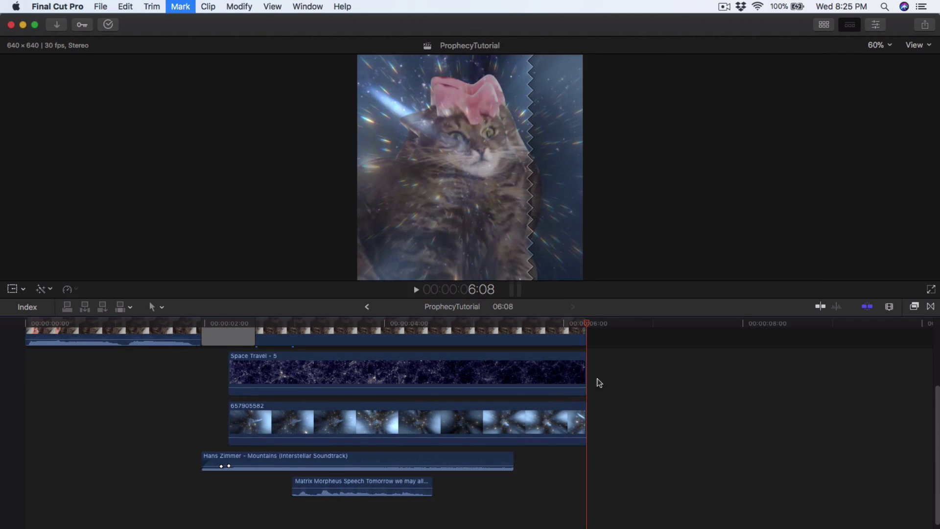
scroll(552, 407, "up", 2)
- Trim the ends of the 657905582 background and the music to 5:04, shortly after the speech
left_click_drag(580, 434, 520, 444)
left_click_drag(433, 327, 390, 327)
key("space")
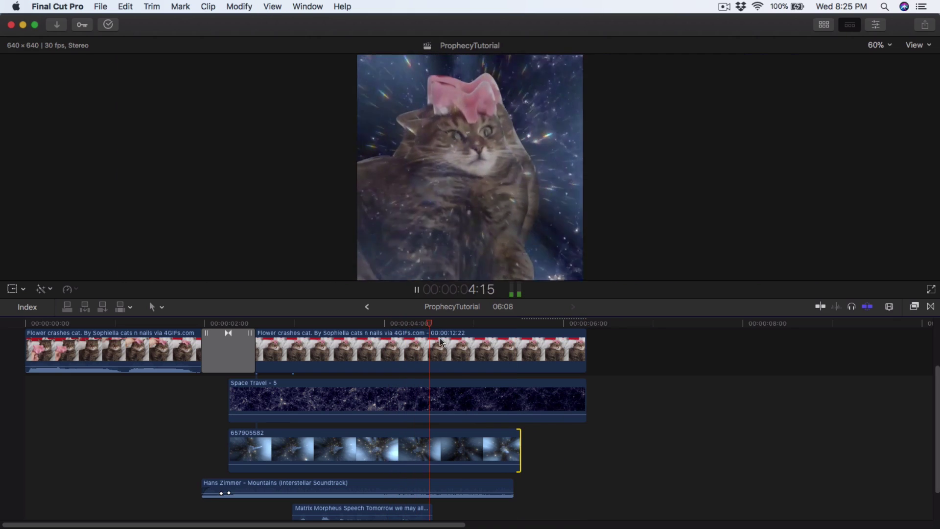
key("space")
left_click_drag(514, 487, 485, 483)
left_click_drag(521, 443, 485, 443)
- Trim the freeze-frame cat clip and the Space Travel background to end at 5:04, and fit the timeline
left_click(582, 391)
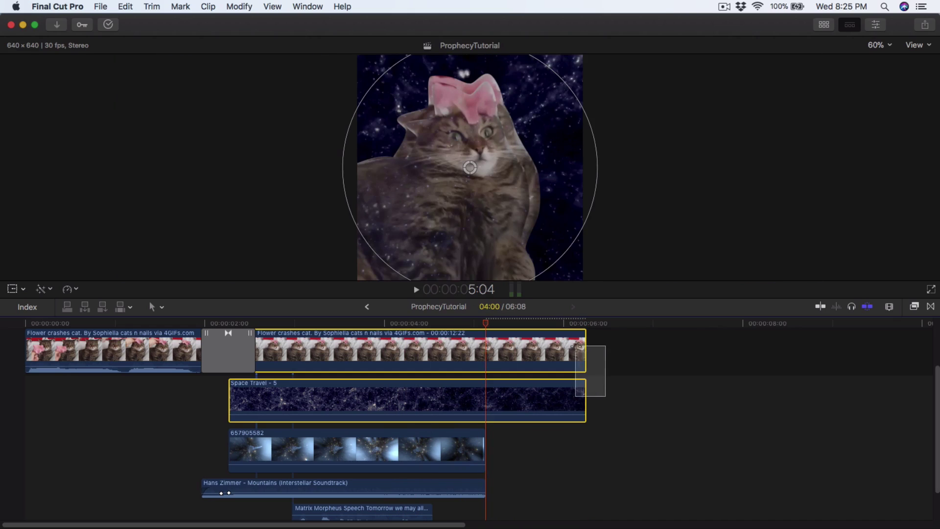
left_click_drag(586, 348, 485, 348)
left_click_drag(586, 403, 486, 399)
key("shift+z")
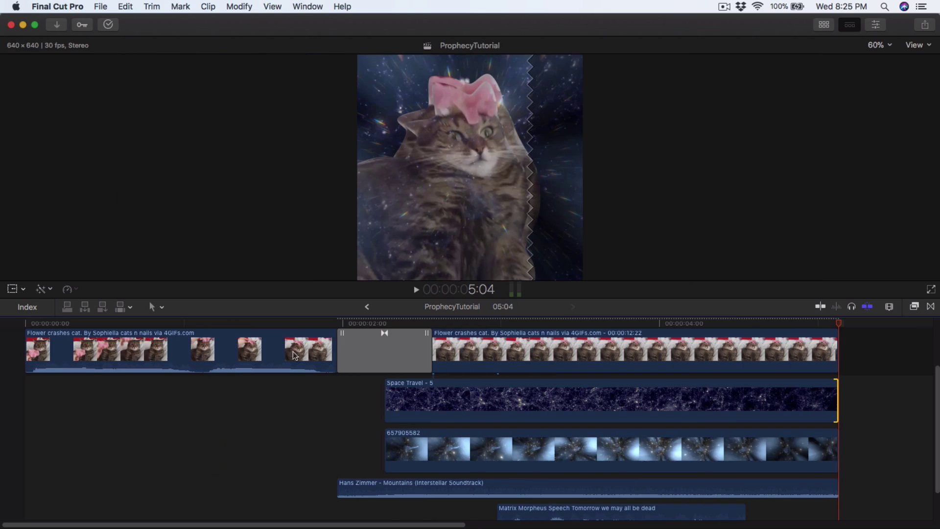
- Add a transform keyframe to the freeze-frame cat clip at 2:08, in the middle of the flash
scroll(308, 342, "up", 2)
key("Home")
scroll(90, 351, "down", 1)
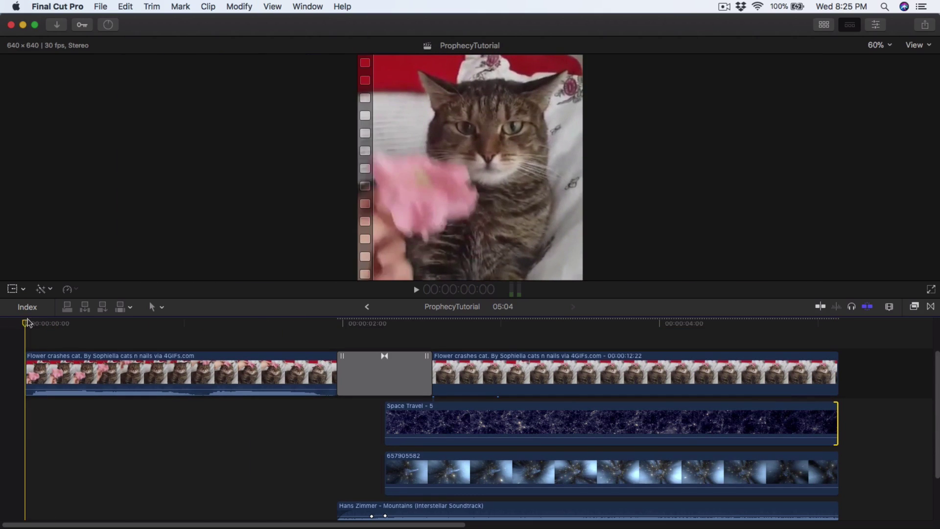
left_click(374, 325)
left_click_drag(377, 327, 390, 342)
left_click(462, 362)
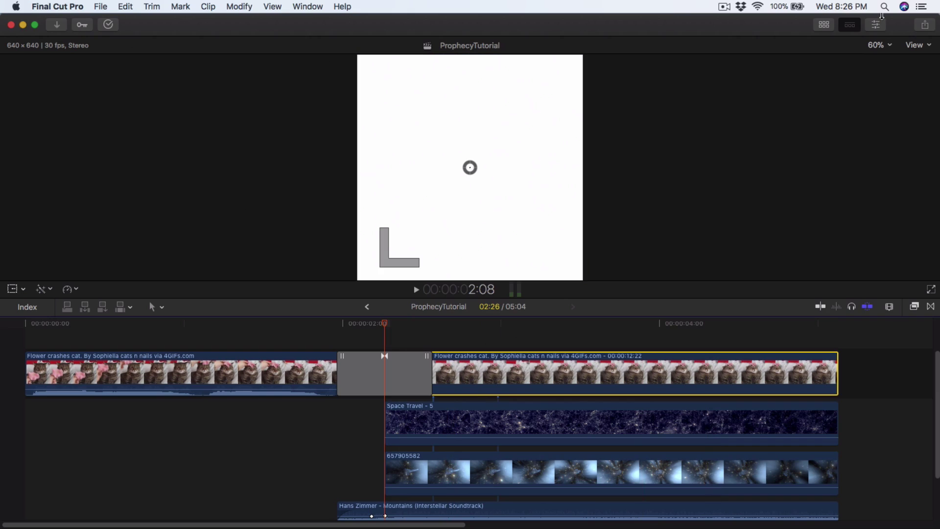
left_click(13, 290)
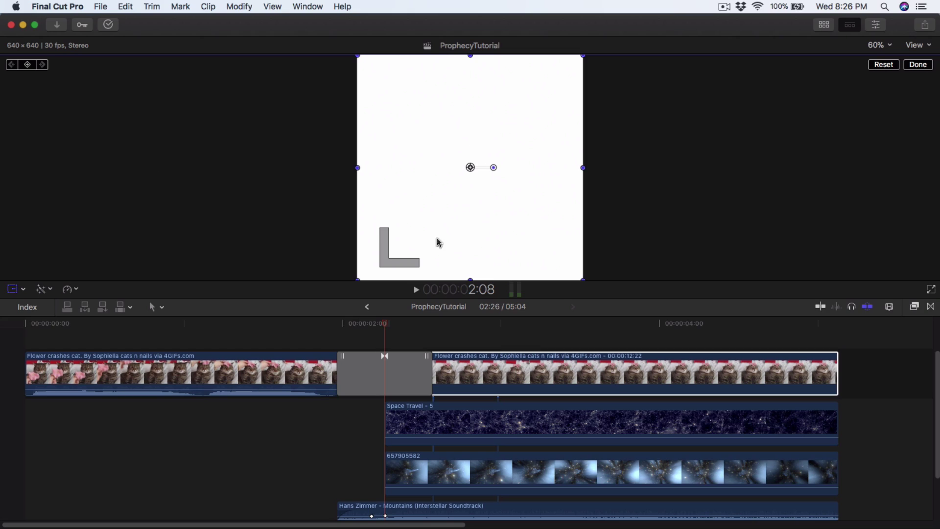
left_click(29, 65)
- Enlarge the cat from its centre at the last frame, 5:03, and finish the transform animation
left_click(839, 323)
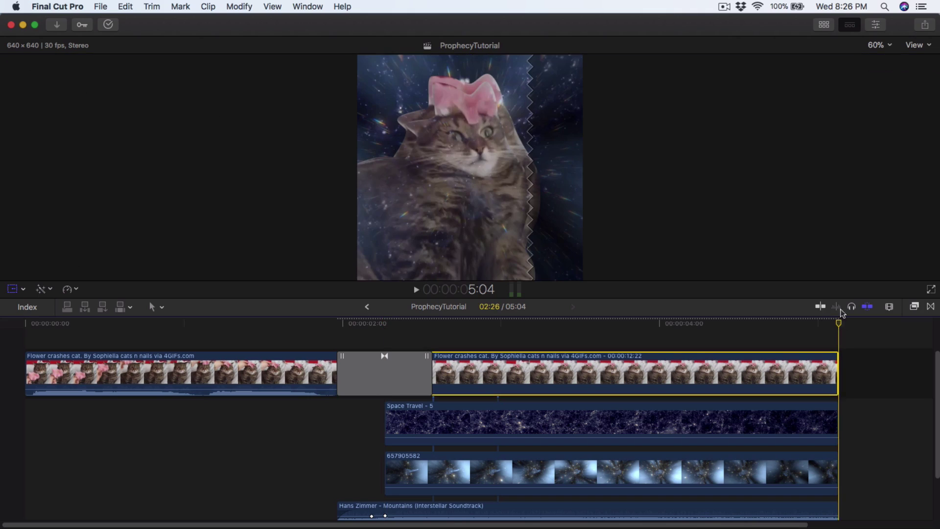
key("Left")
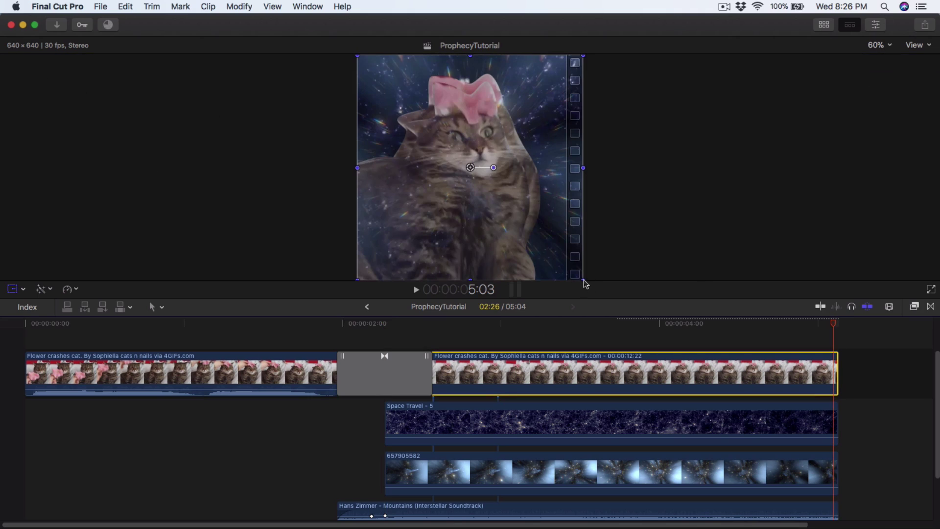
left_click_drag(583, 281, 630, 317)
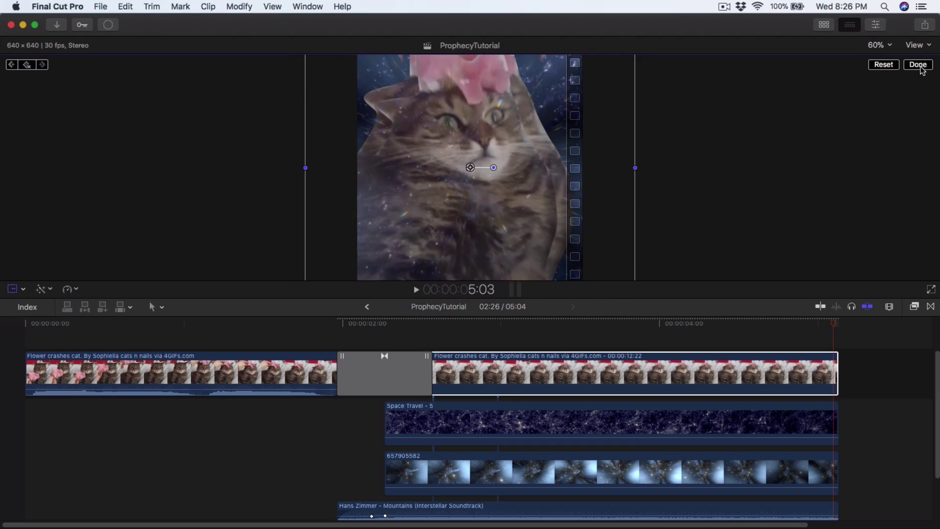
left_click(919, 66)
- Play back the cat's zoom from the flash to the end, and return to the timeline's start
left_click(386, 324)
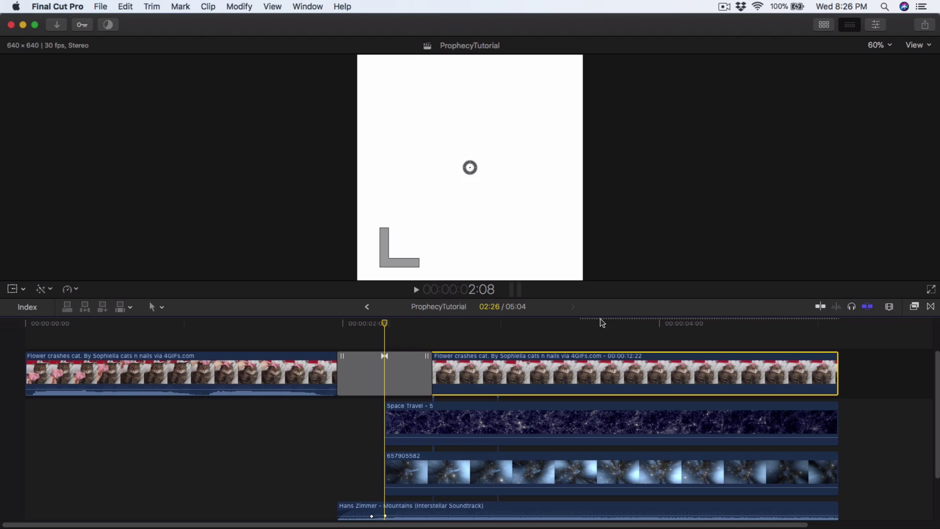
key("space")
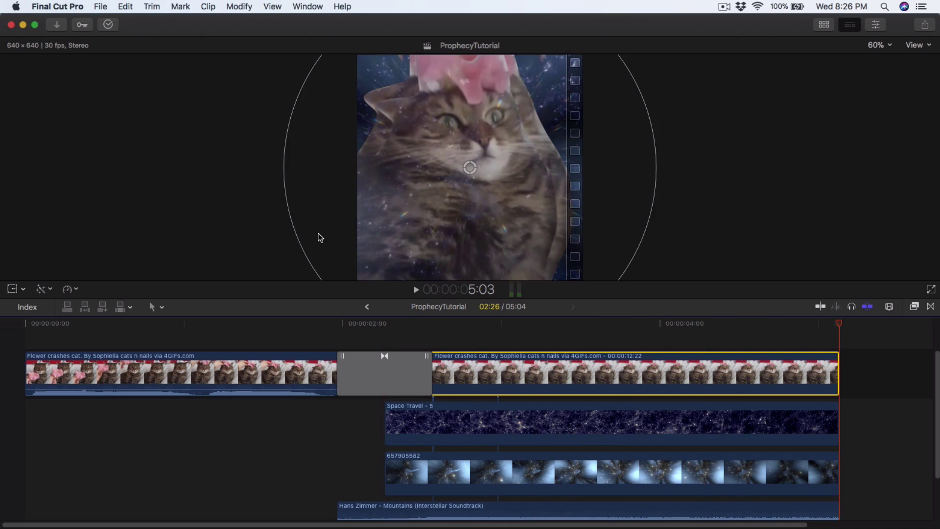
scroll(337, 416, "down", 2)
scroll(326, 411, "up", 2)
left_click_drag(177, 324, 2, 302)
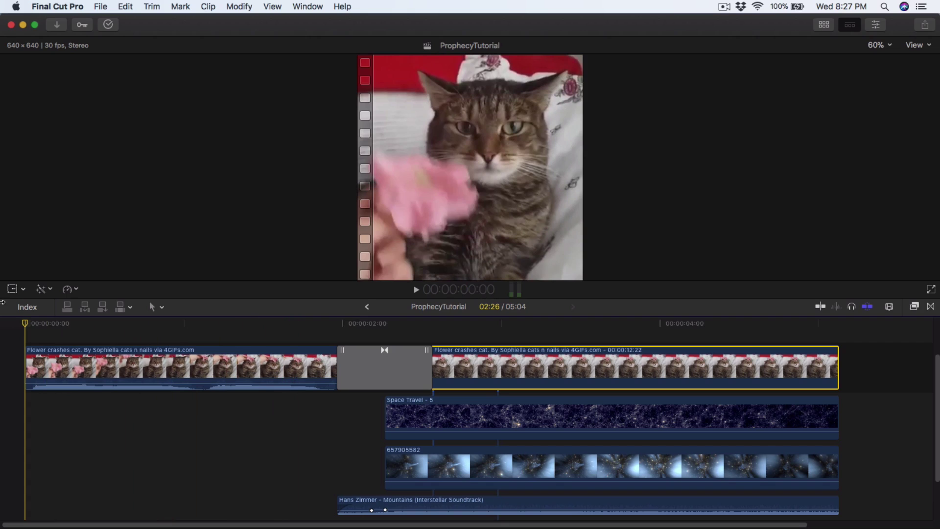